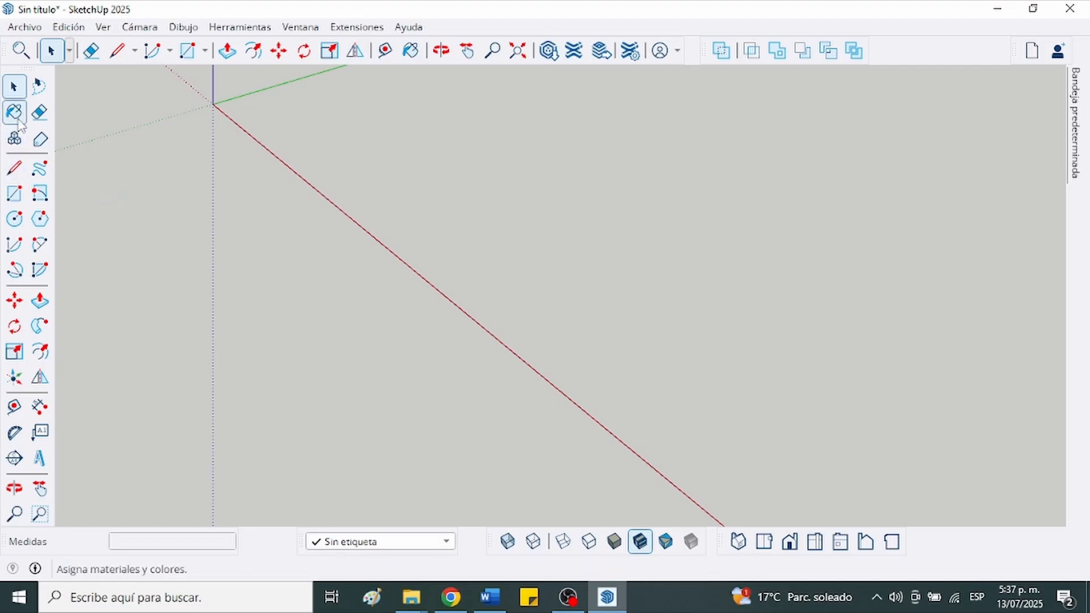
# Draw a 1.2 m by 0.6 m rectangle on the ground from the origin, with the long side along the red axis.
pyautogui.click(14, 195)
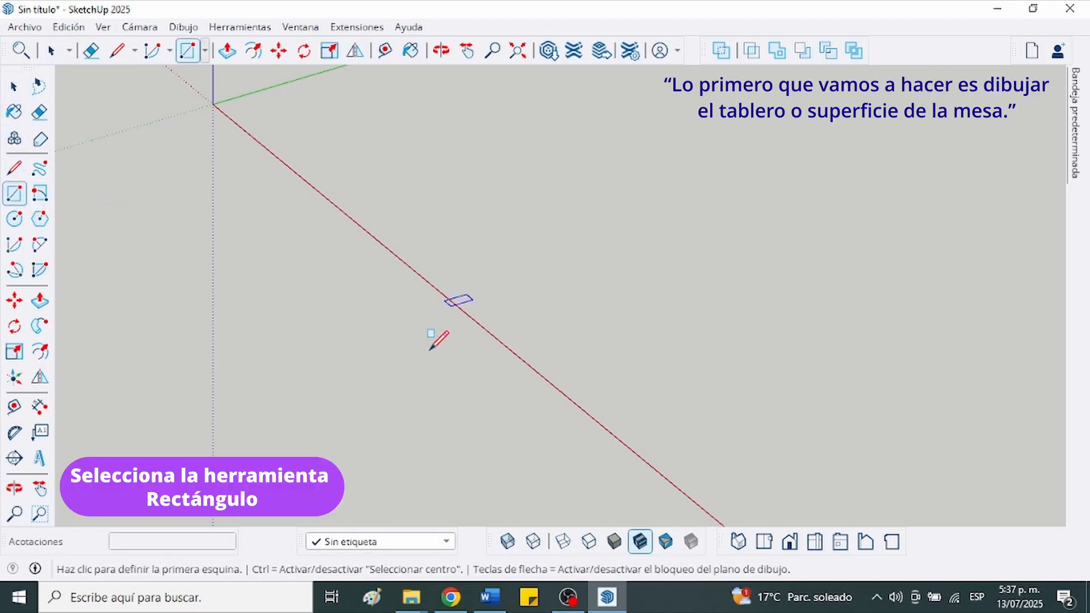
pyautogui.scroll(-1, 413, 352)
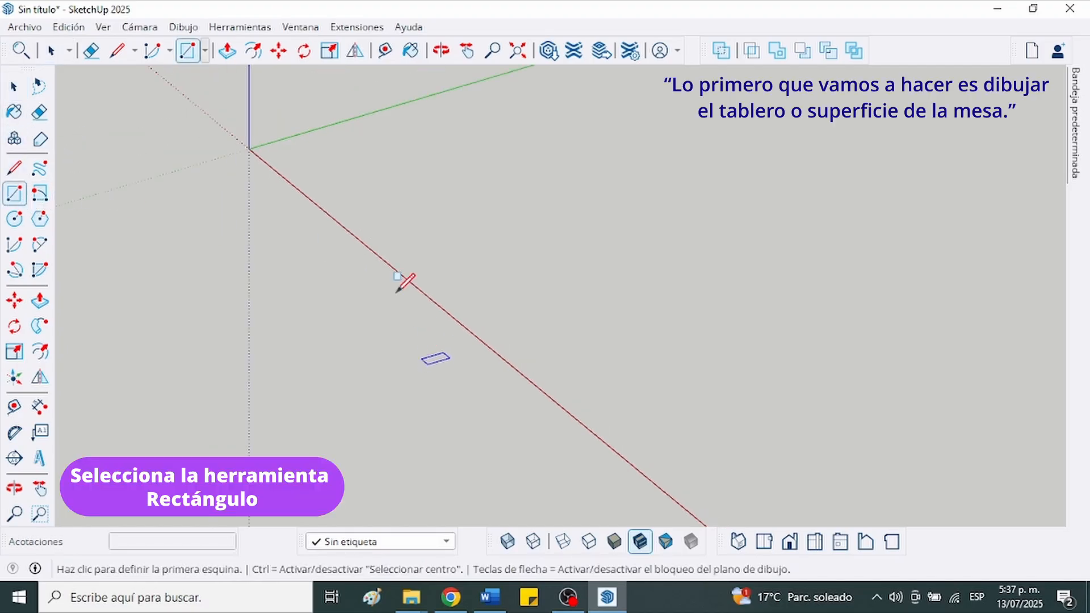
pyautogui.click(249, 148)
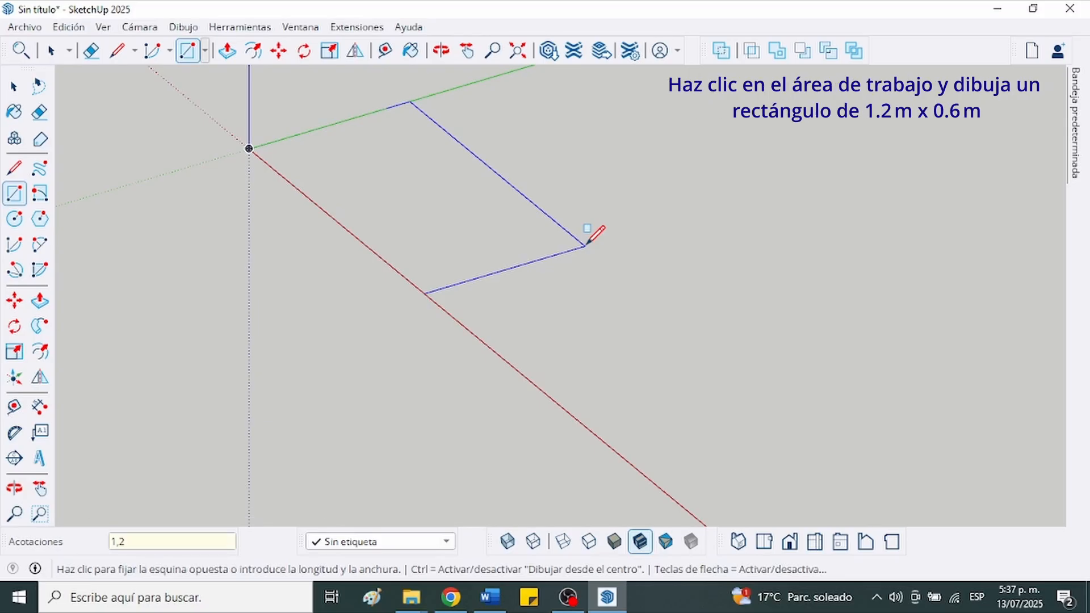
pyautogui.write('1,2;0,6')
pyautogui.press('Return')
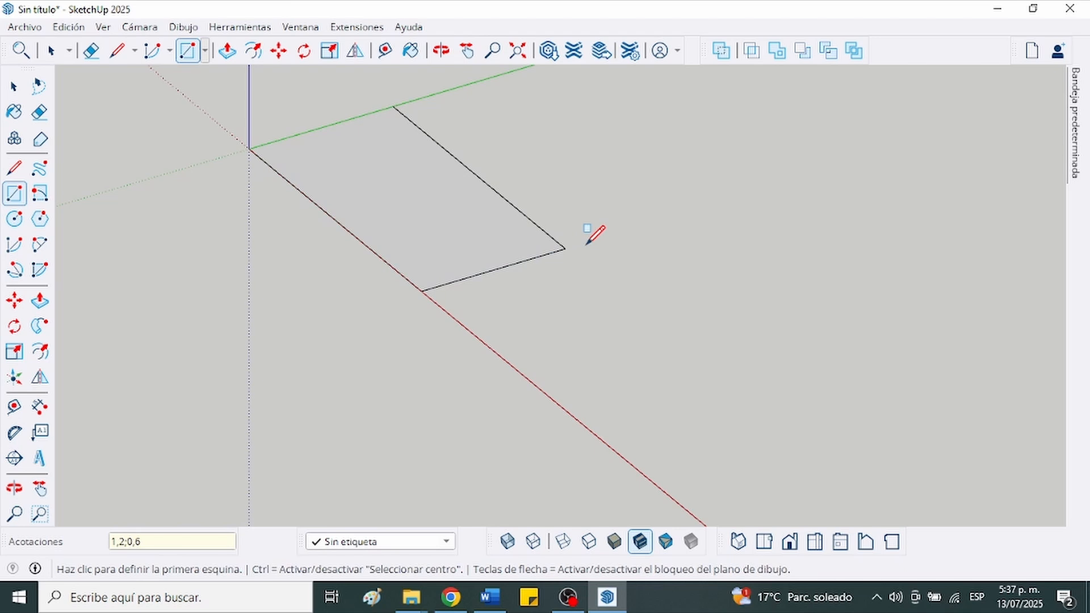
pyautogui.click(51, 50)
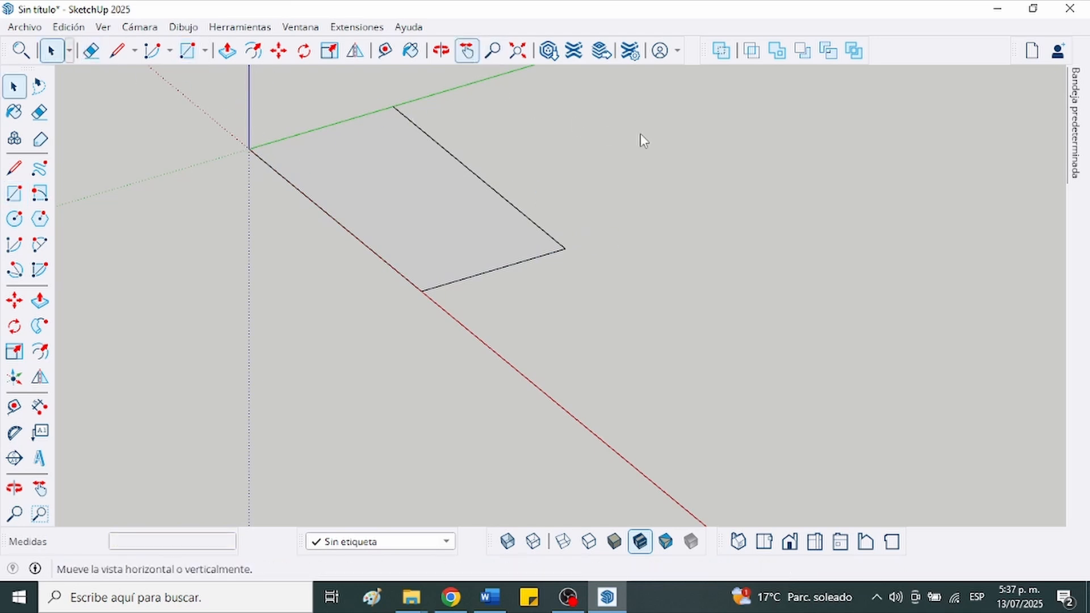
# Push/Pull the rectangle's face upward 0.03 m to give the tabletop its thickness.
pyautogui.click(467, 50)
pyautogui.moveTo(489, 165)
pyautogui.mouseDown(button='middle')
pyautogui.moveTo(591, 187)
pyautogui.moveTo(618, 230)
pyautogui.moveTo(494, 146)
pyautogui.mouseUp(button='middle')
pyautogui.moveTo(479, 144); pyautogui.dragTo(597, 182)
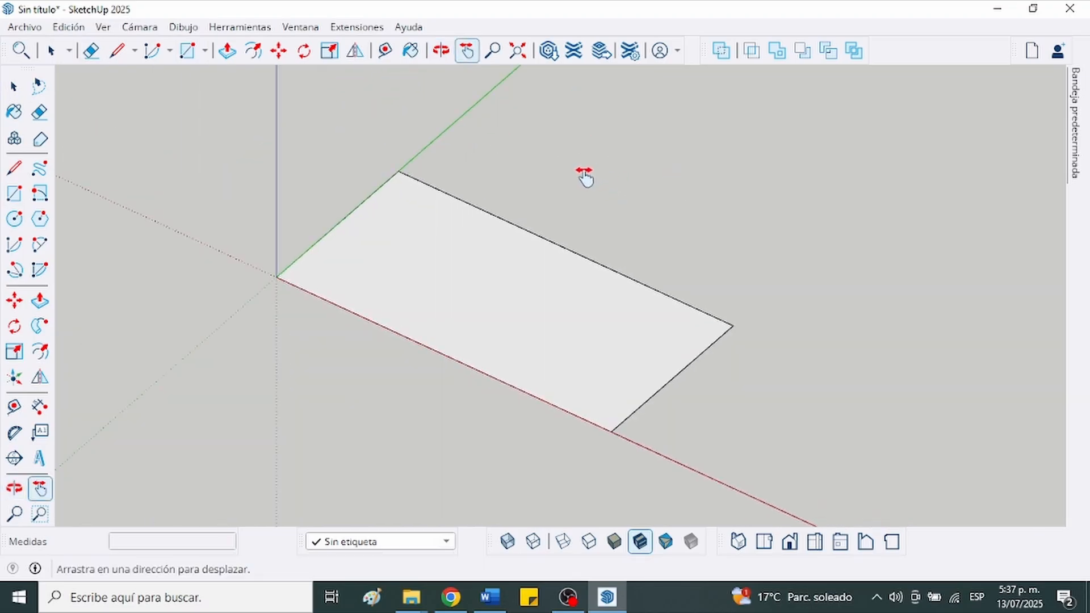
pyautogui.moveTo(585, 176); pyautogui.dragTo(568, 153, button='middle')
pyautogui.click(50, 51)
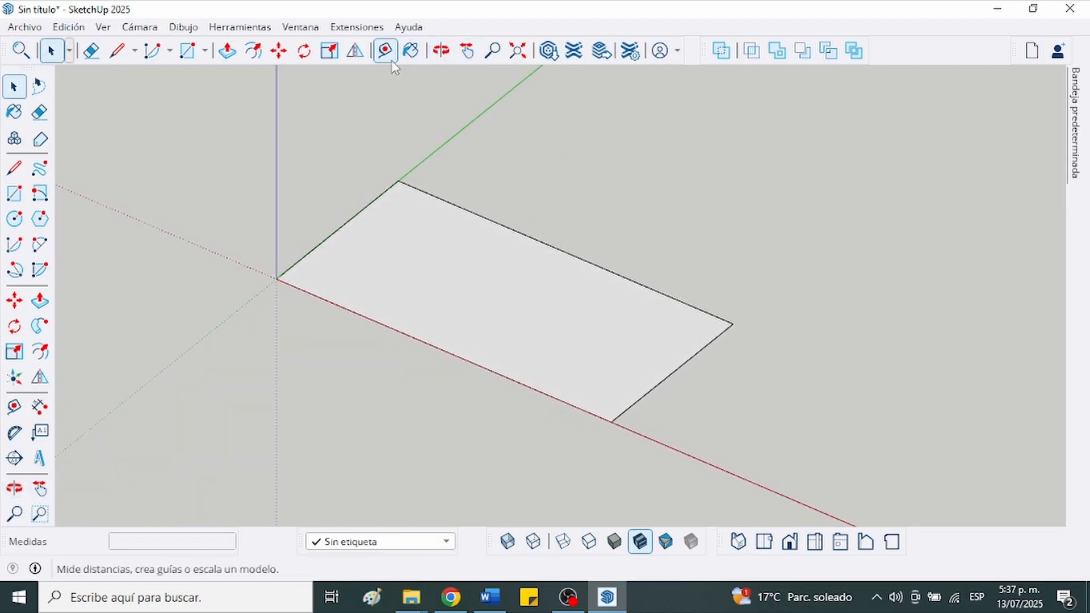
pyautogui.click(228, 54)
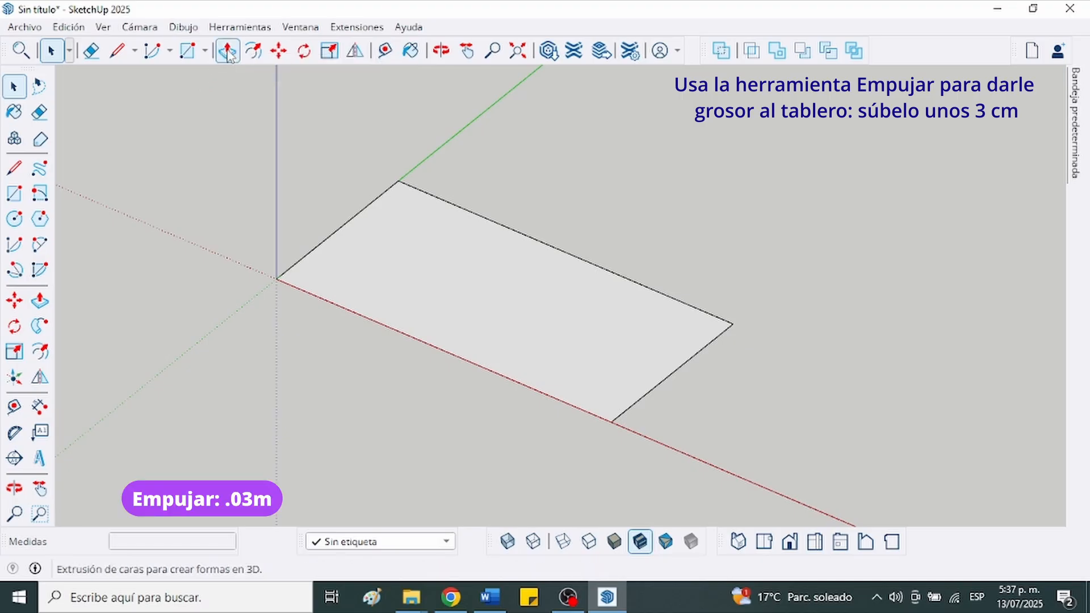
pyautogui.click(521, 356)
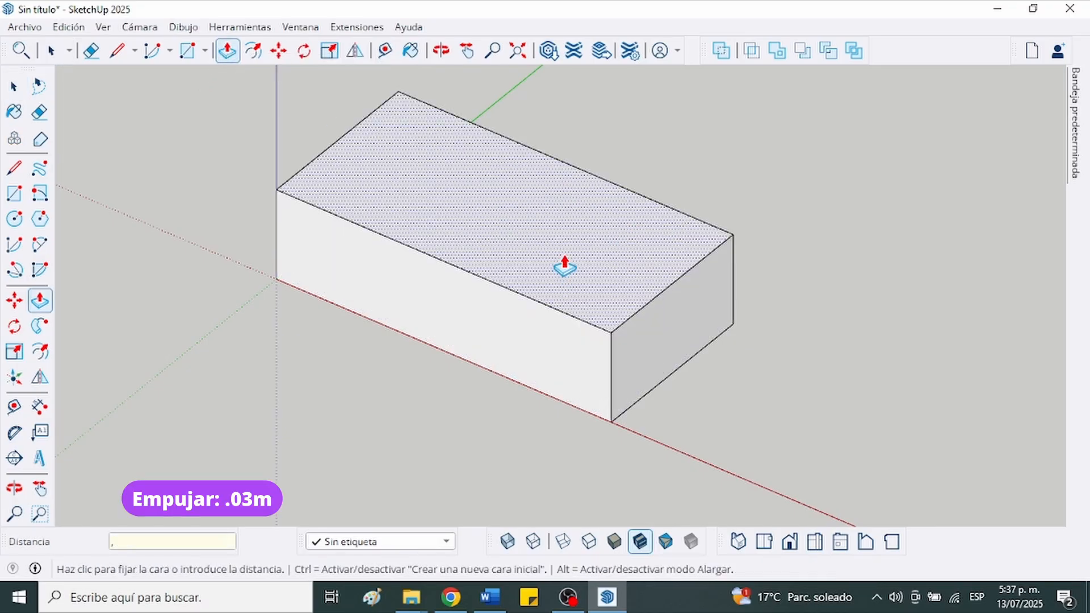
pyautogui.write(',03')
pyautogui.press('Return')
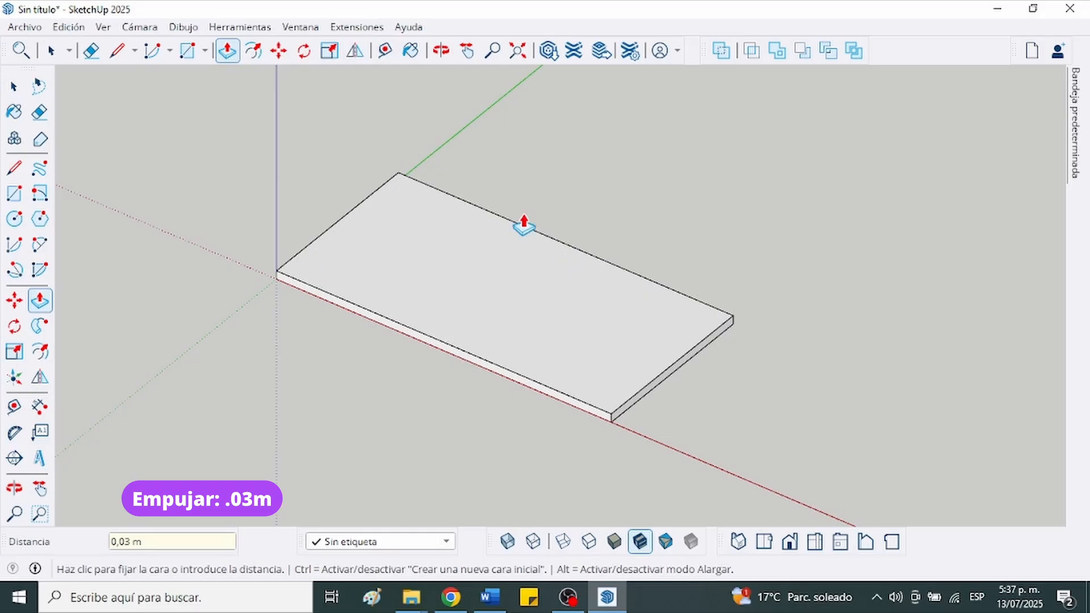
pyautogui.click(57, 54)
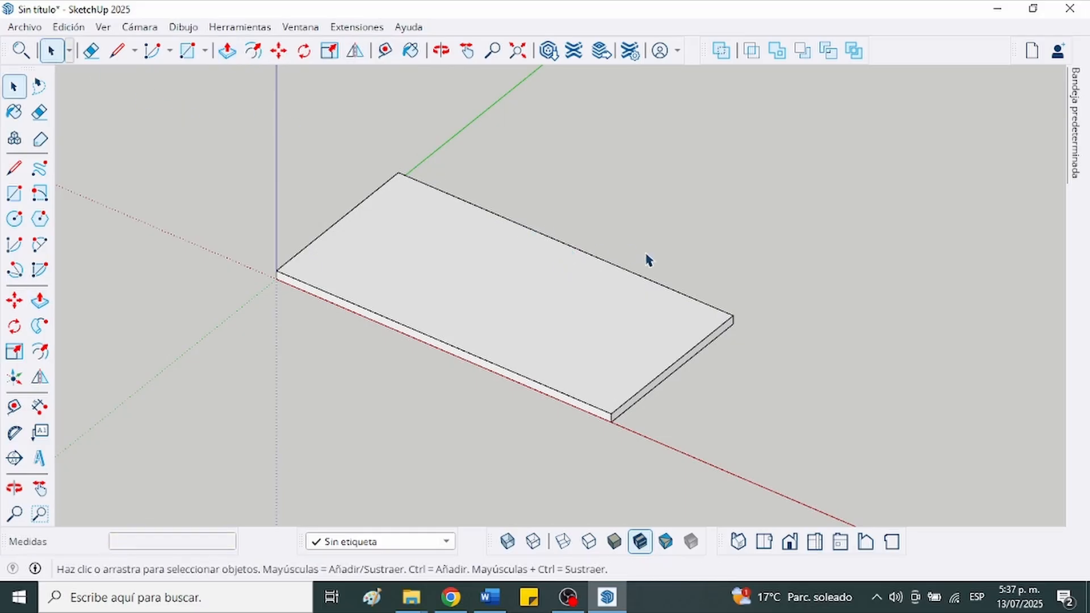
# Offset the edges of the tabletop's underside inward by 0.05 m.
pyautogui.moveTo(648, 260); pyautogui.dragTo(580, 152, button='middle')
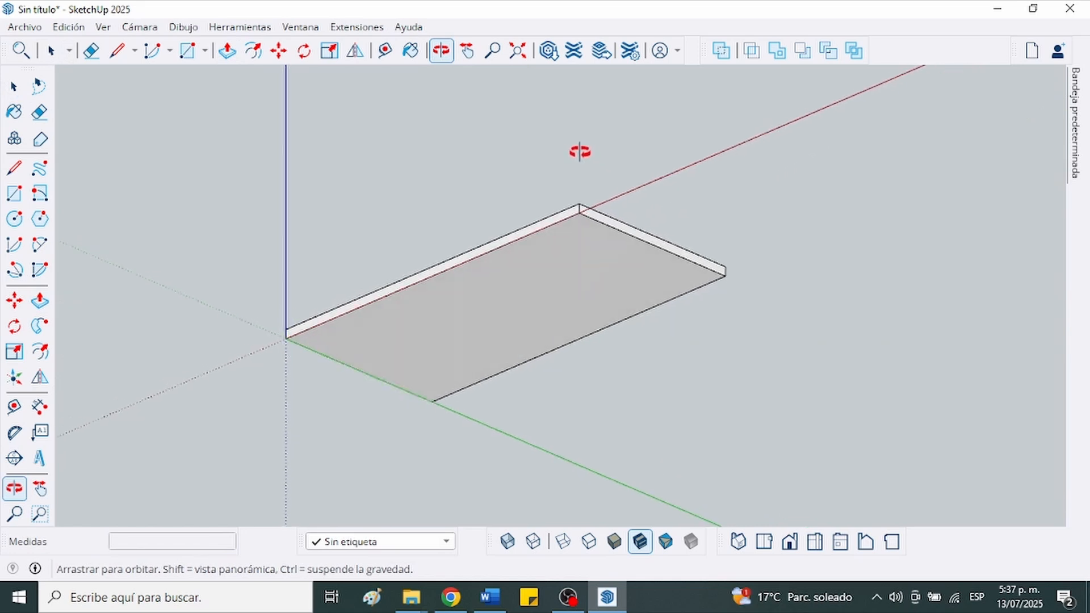
pyautogui.scroll(5, 608, 299)
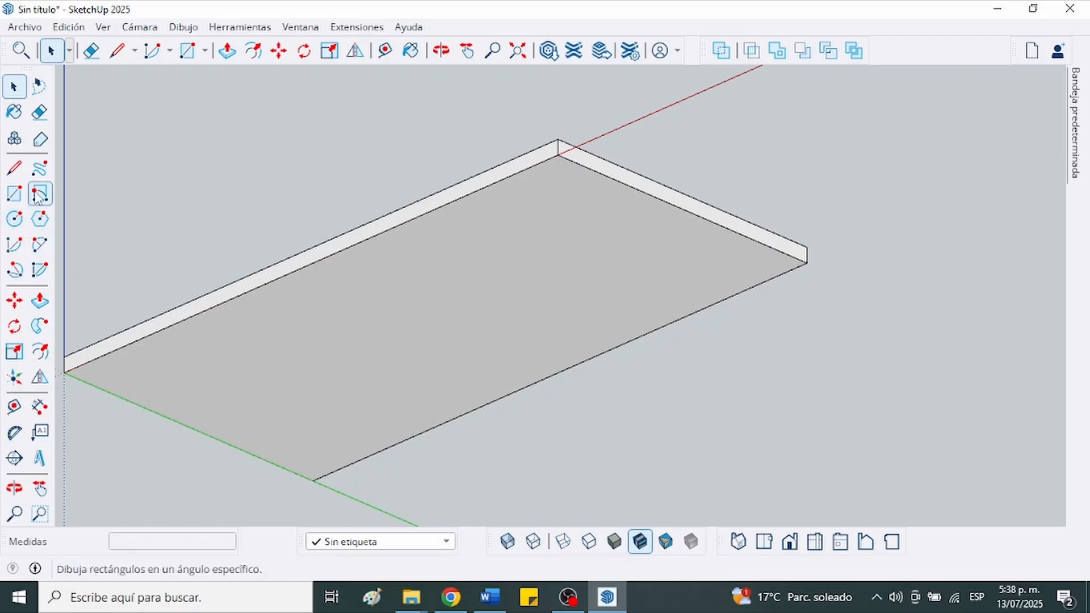
pyautogui.click(40, 352)
pyautogui.click(284, 310)
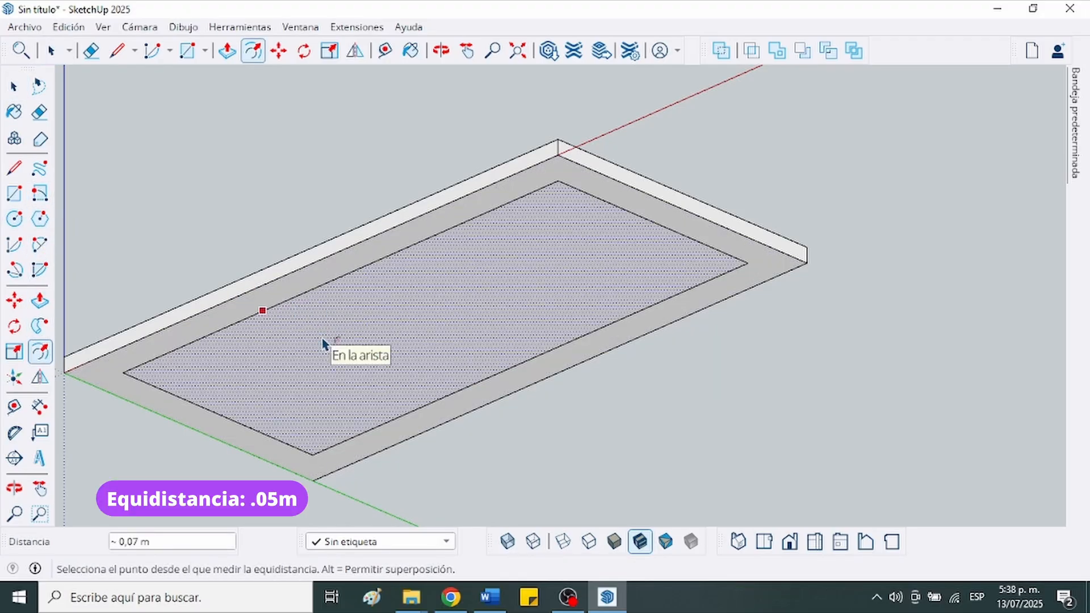
pyautogui.press('Escape')
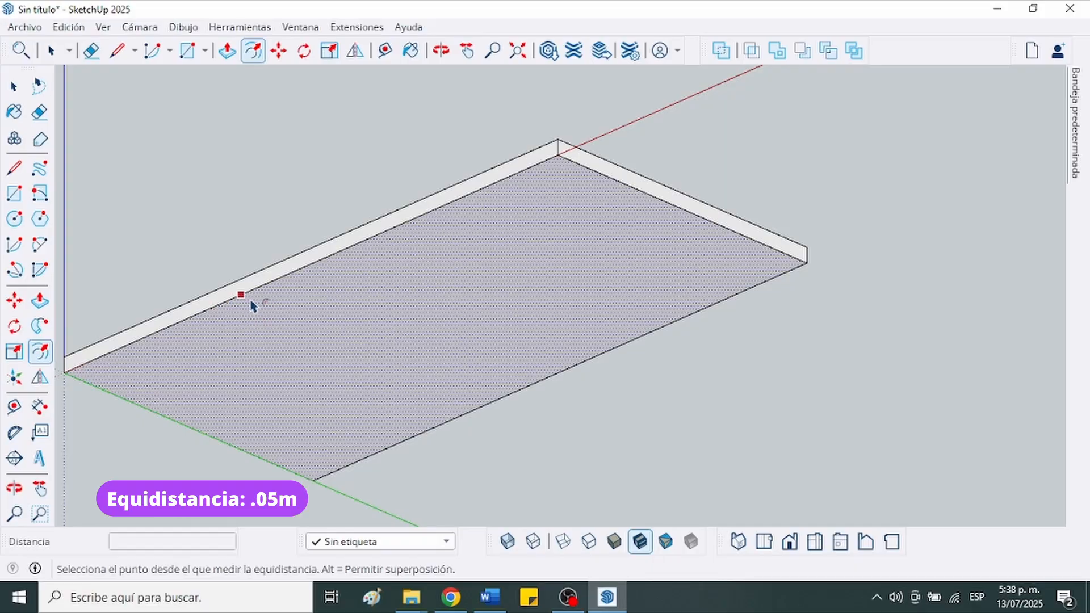
pyautogui.click(253, 305)
pyautogui.write(',0')
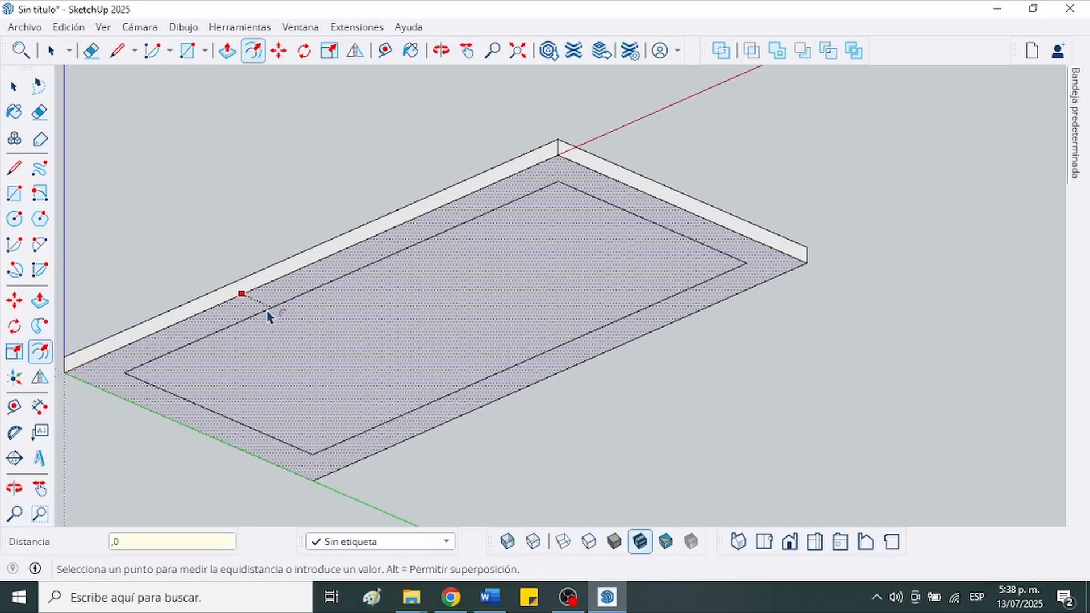
pyautogui.write('5')
pyautogui.press('Return')
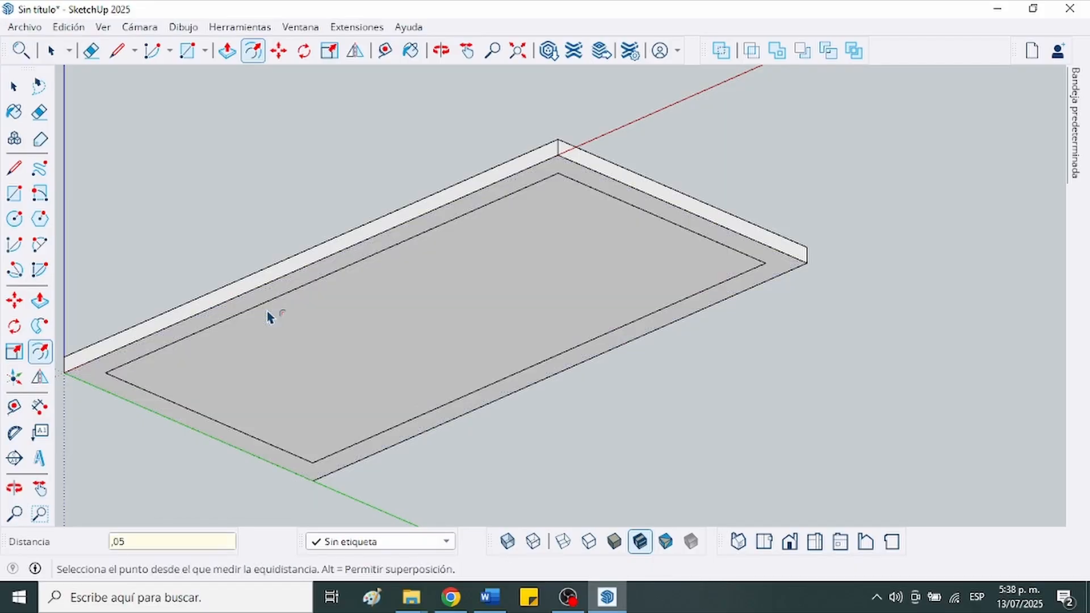
# Draw a 0.05 m by 0.05 m square inside the offset outline on the underside, at the corner nearest the origin.
pyautogui.click(187, 51)
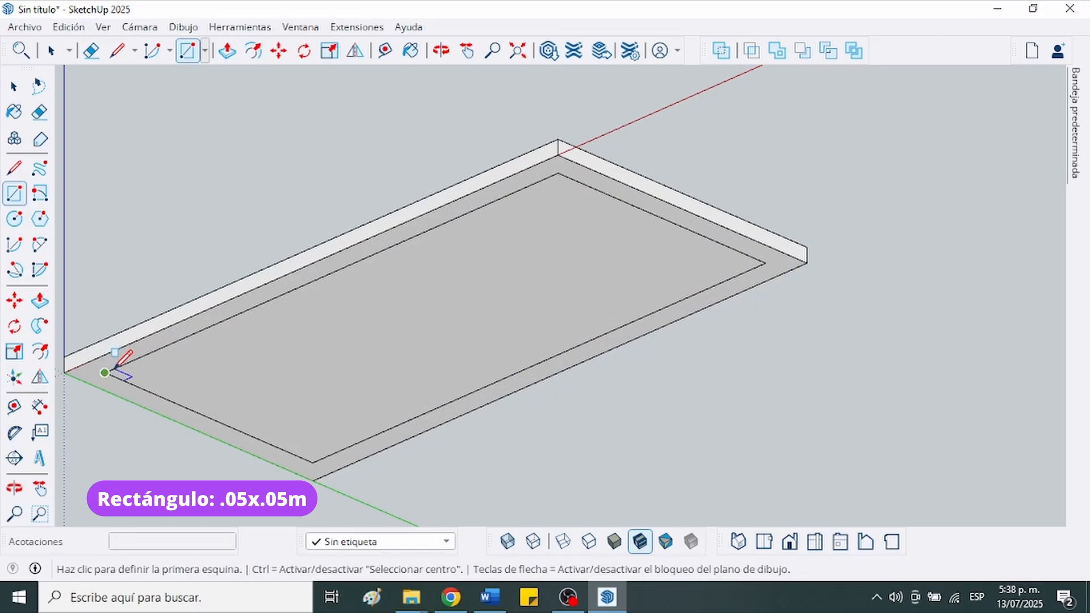
pyautogui.click(114, 368)
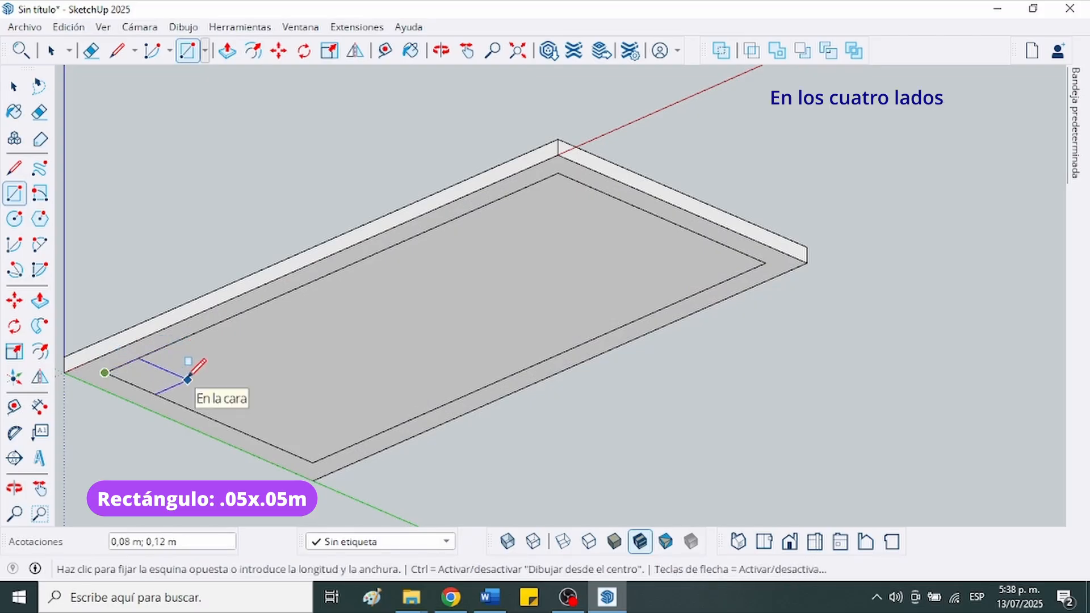
pyautogui.write(',05')
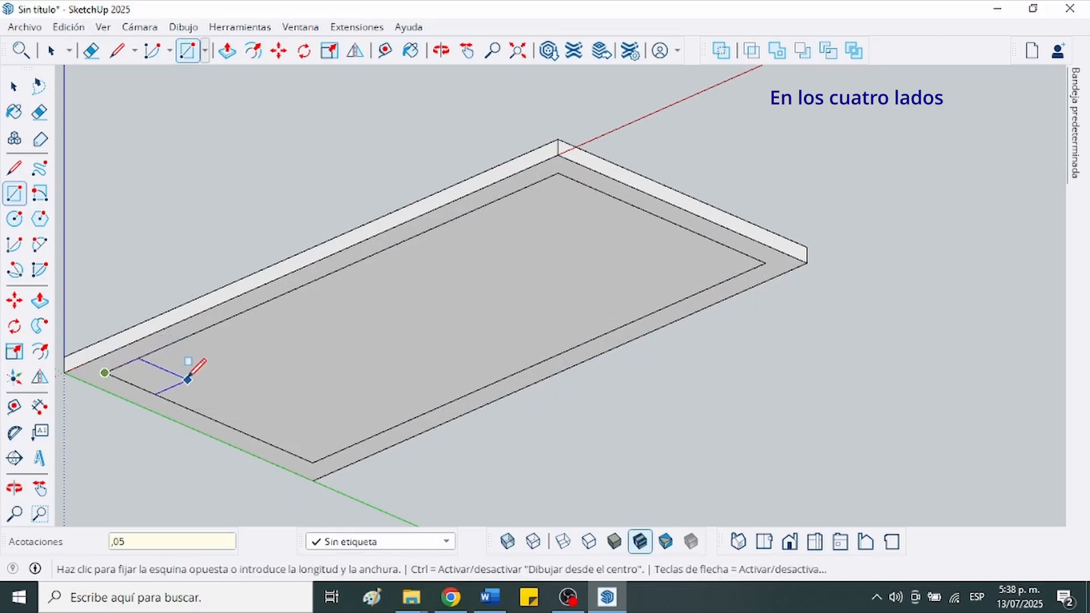
pyautogui.write(';,05')
pyautogui.press('Return')
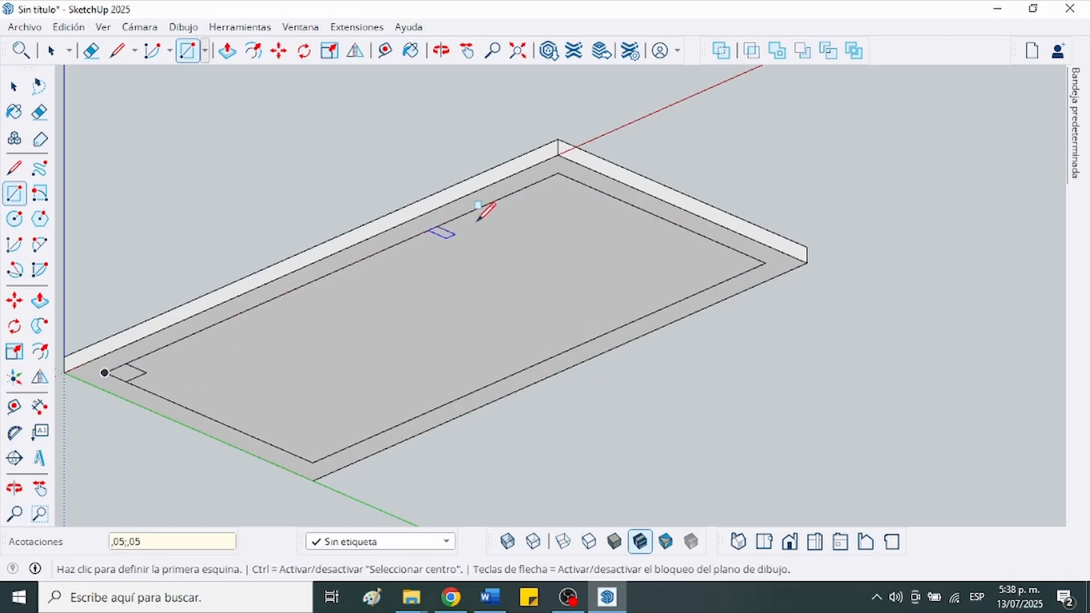
# Draw a 0.05 m by 0.05 m square inside the offset outline at its far corner beside the red axis.
pyautogui.click(558, 172)
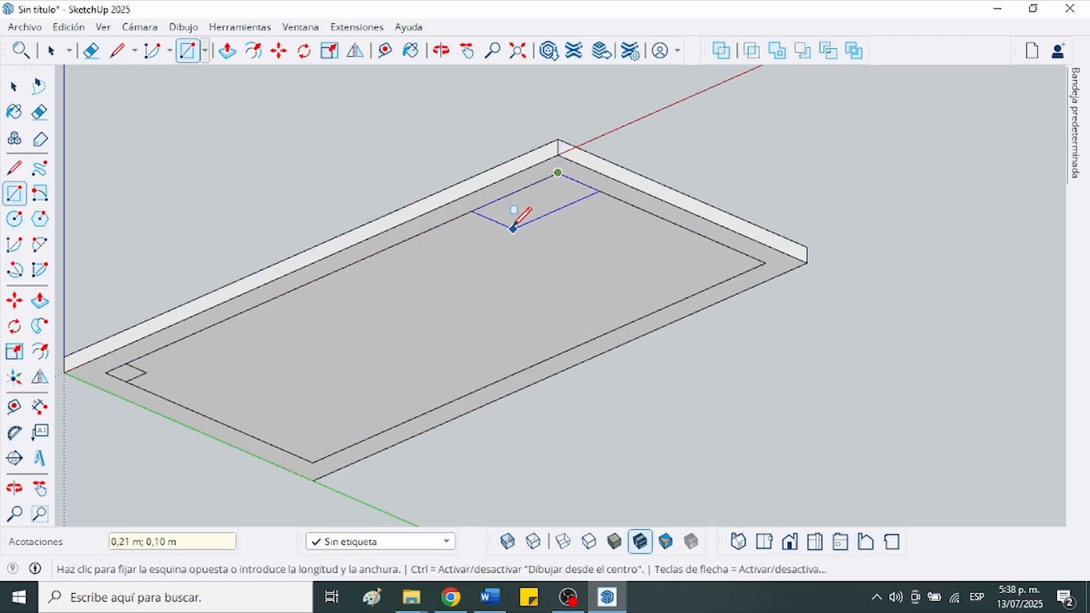
pyautogui.write(',05')
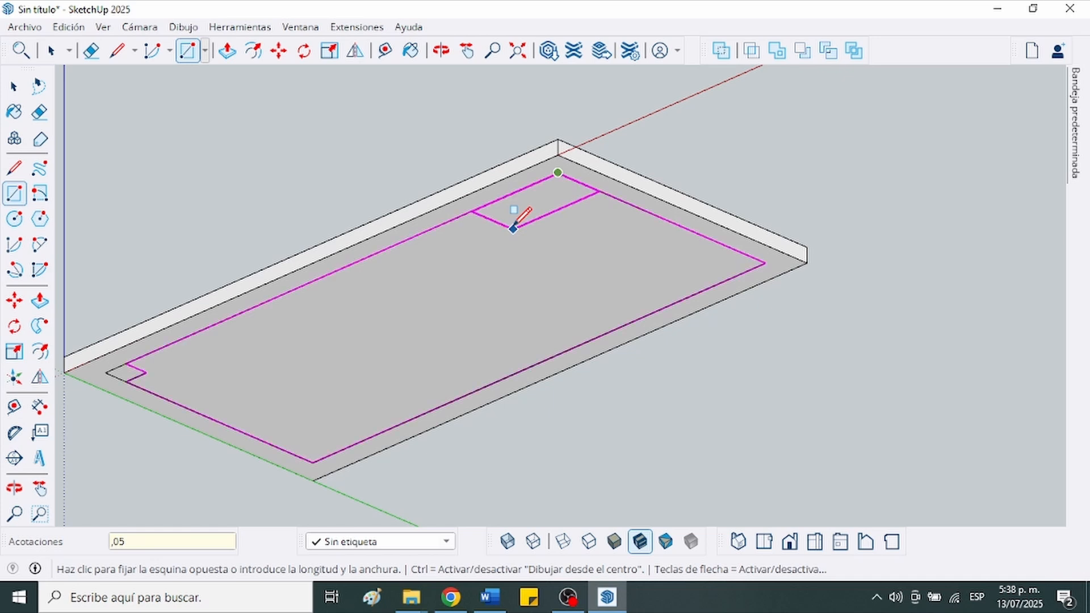
pyautogui.write(';')
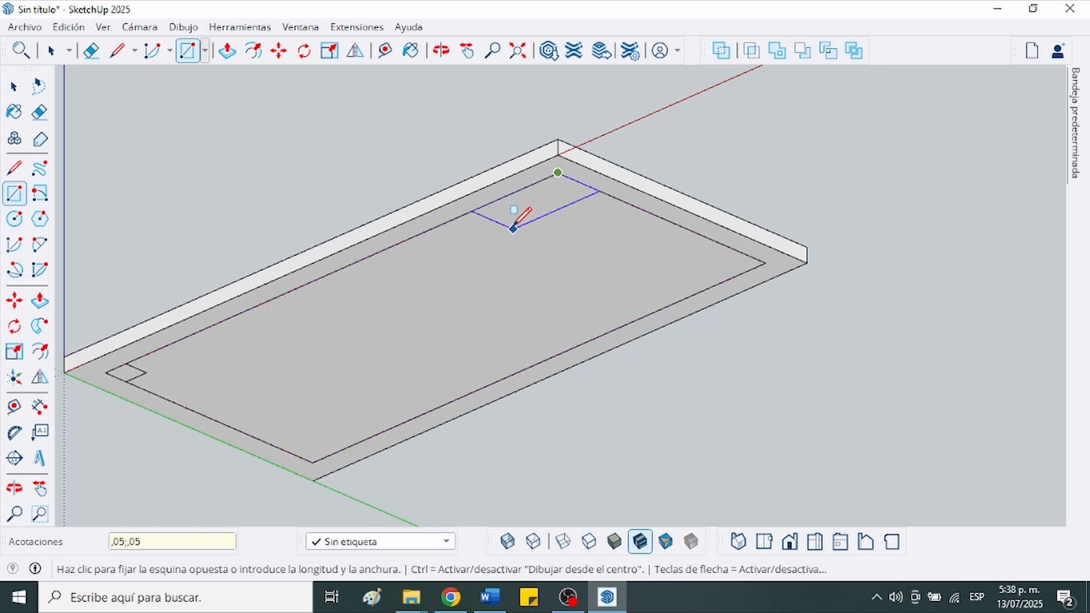
pyautogui.write(',05')
pyautogui.press('Return')
# Draw a 0.05 m by 0.05 m square inside the offset outline at the corner diagonally opposite the origin.
pyautogui.click(765, 262)
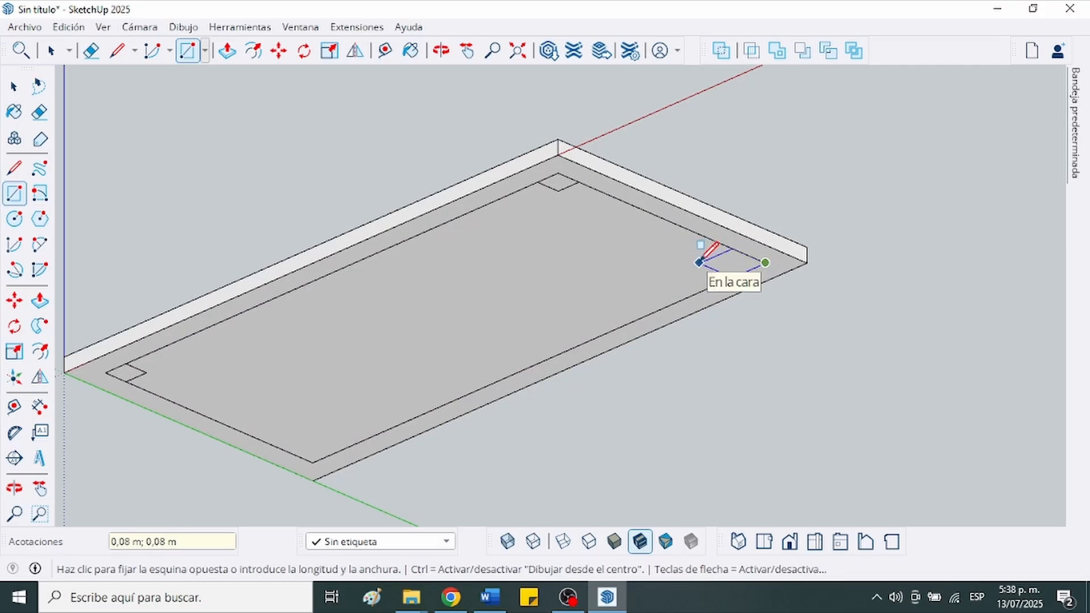
pyautogui.write(',05;')
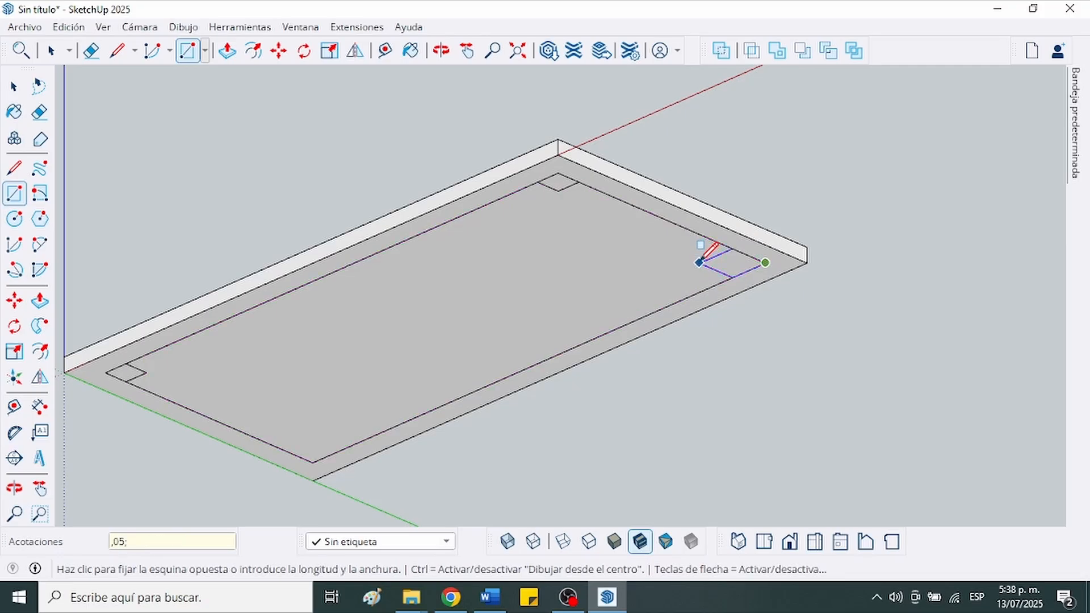
pyautogui.write('0,05')
pyautogui.press('Return')
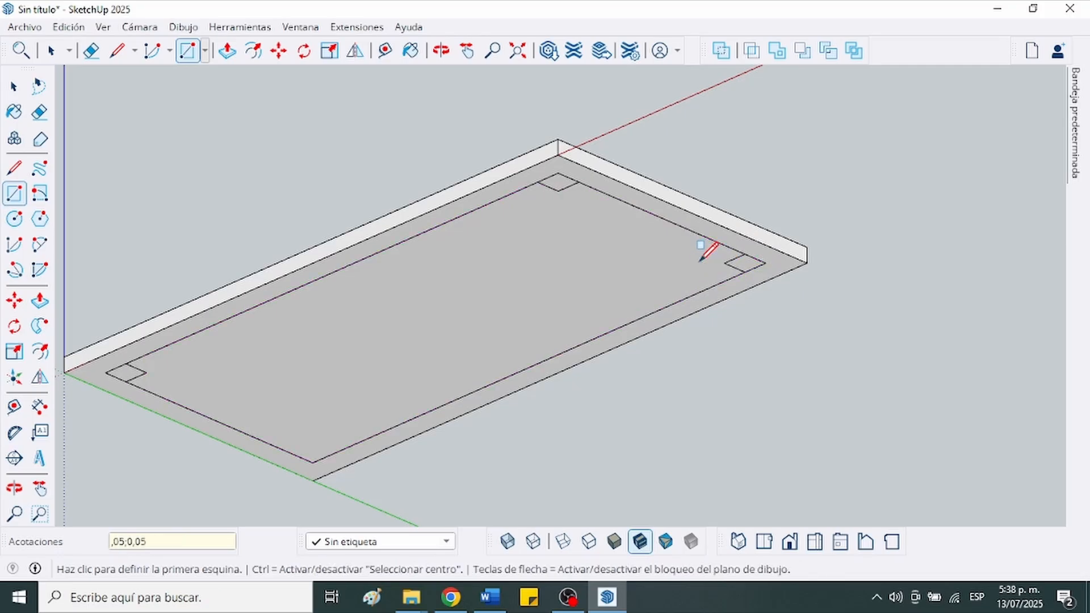
# Draw a 0.05 m by 0.05 m square inside the offset outline at the remaining corner, beside the green axis.
pyautogui.click(313, 463)
pyautogui.write(',')
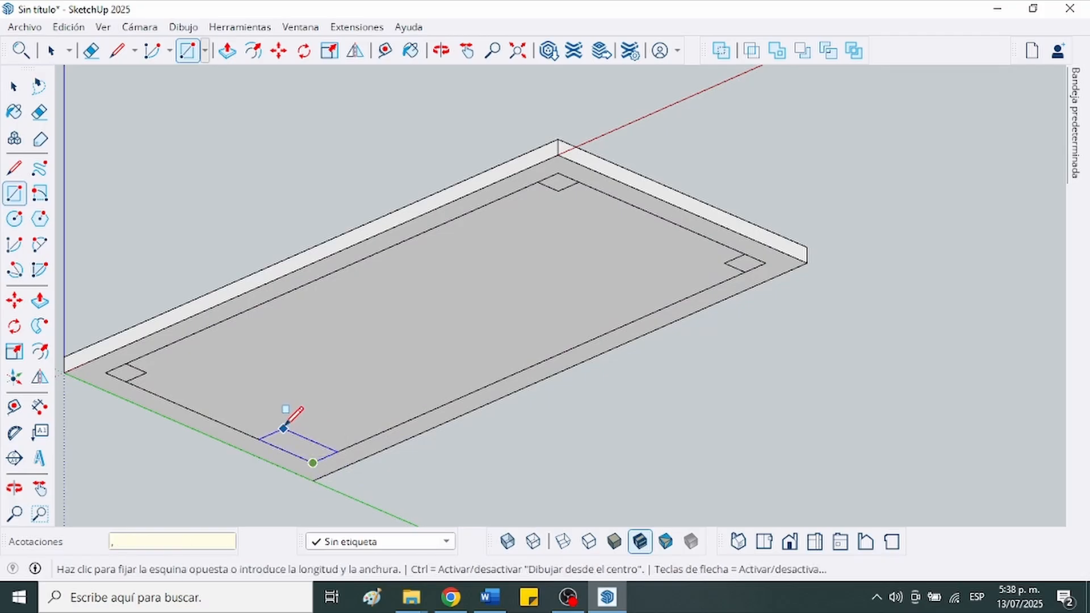
pyautogui.write('05;0,05')
pyautogui.press('Return')
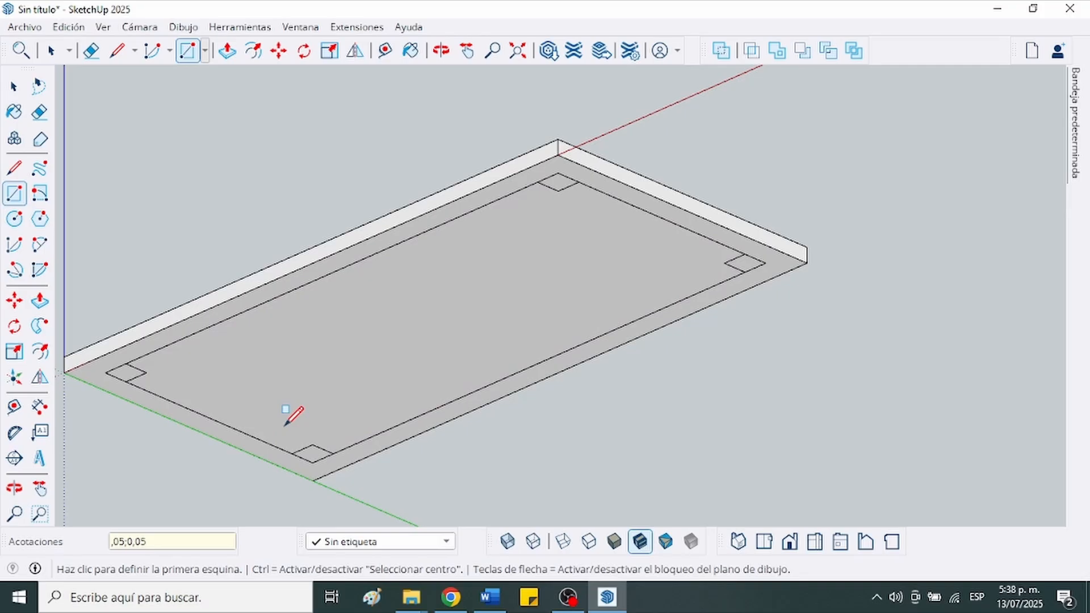
pyautogui.click(14, 88)
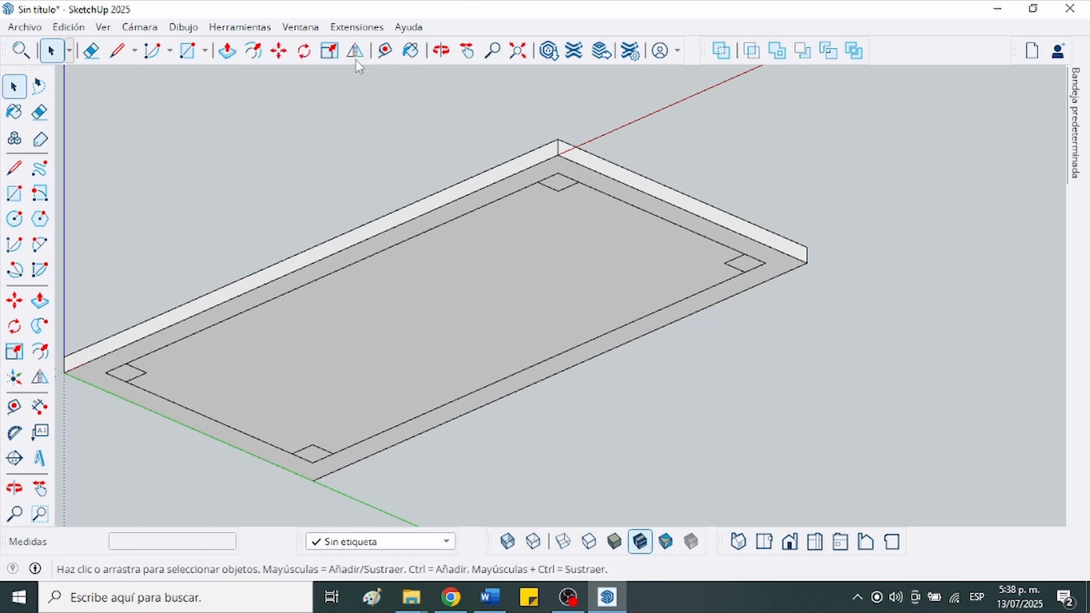
# Push/Pull the square nearest the origin 0.7 m downward to form the first table leg.
pyautogui.click(226, 51)
pyautogui.click(127, 378)
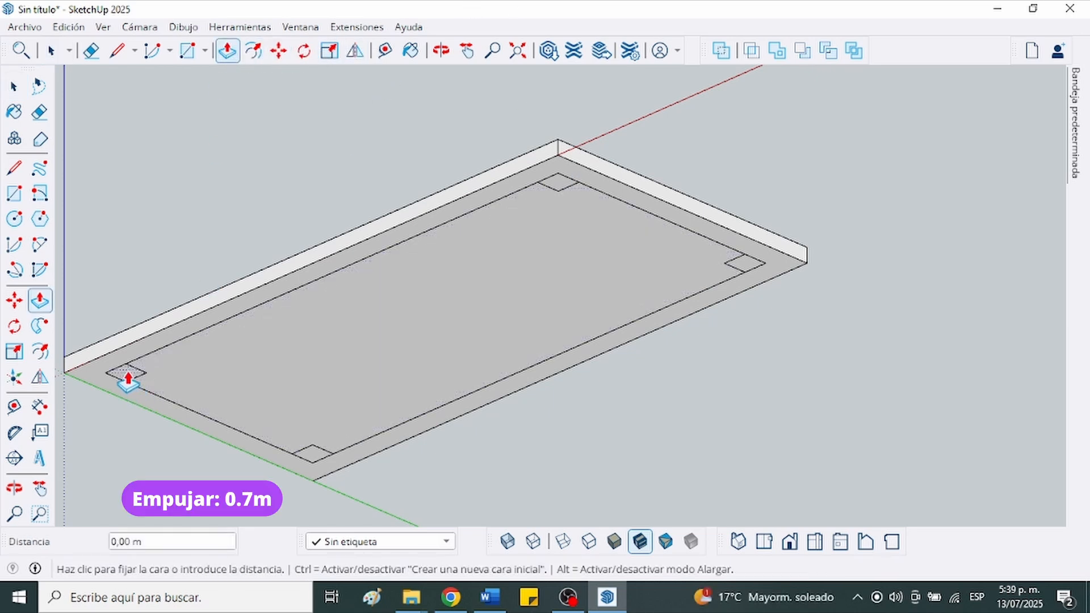
pyautogui.write(',7')
pyautogui.press('Return')
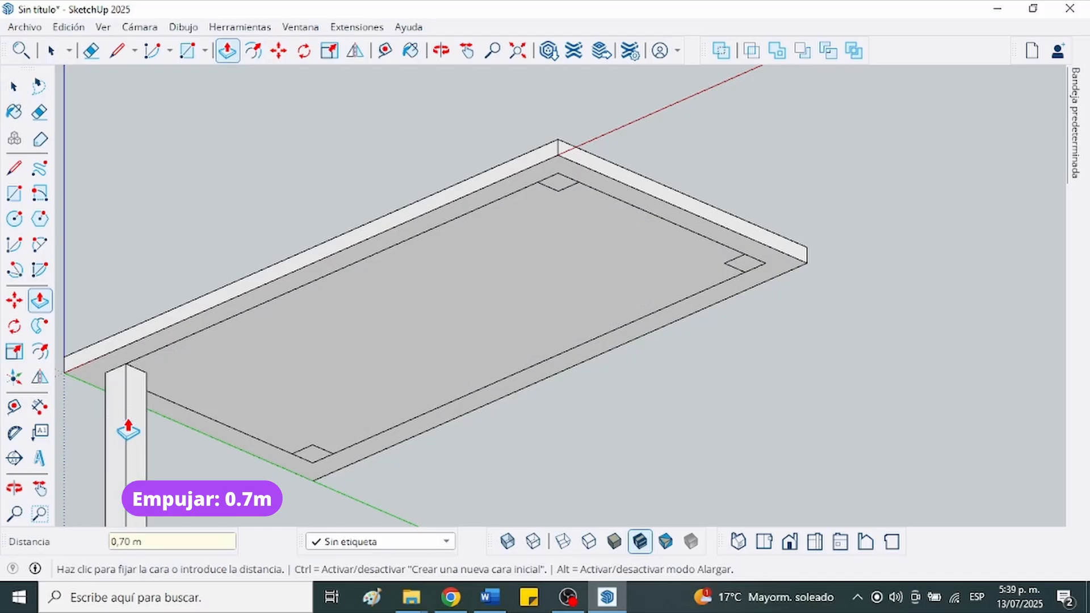
# Push/Pull the green-axis corner square 0.7 m downward, matching the bottom of the first leg.
pyautogui.scroll(-3, 308, 246)
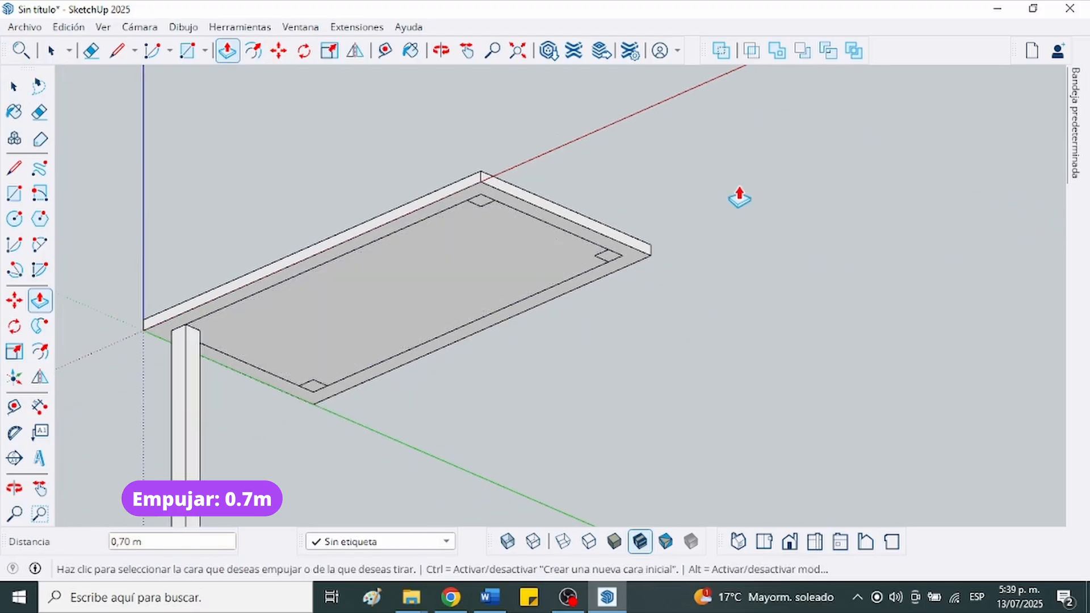
pyautogui.scroll(-3, 426, 279)
pyautogui.click(356, 351)
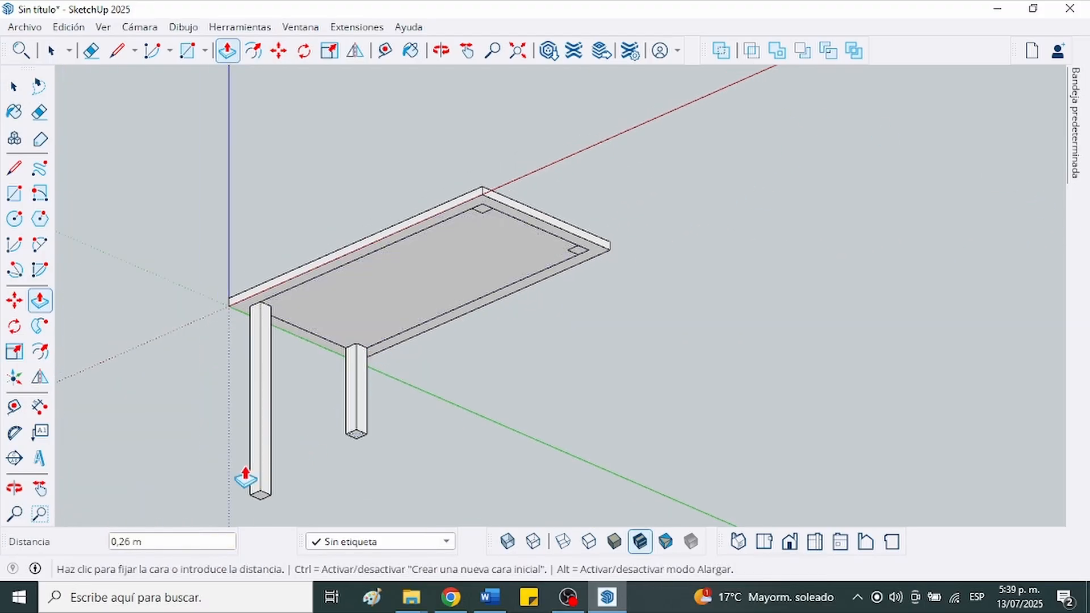
pyautogui.click(259, 500)
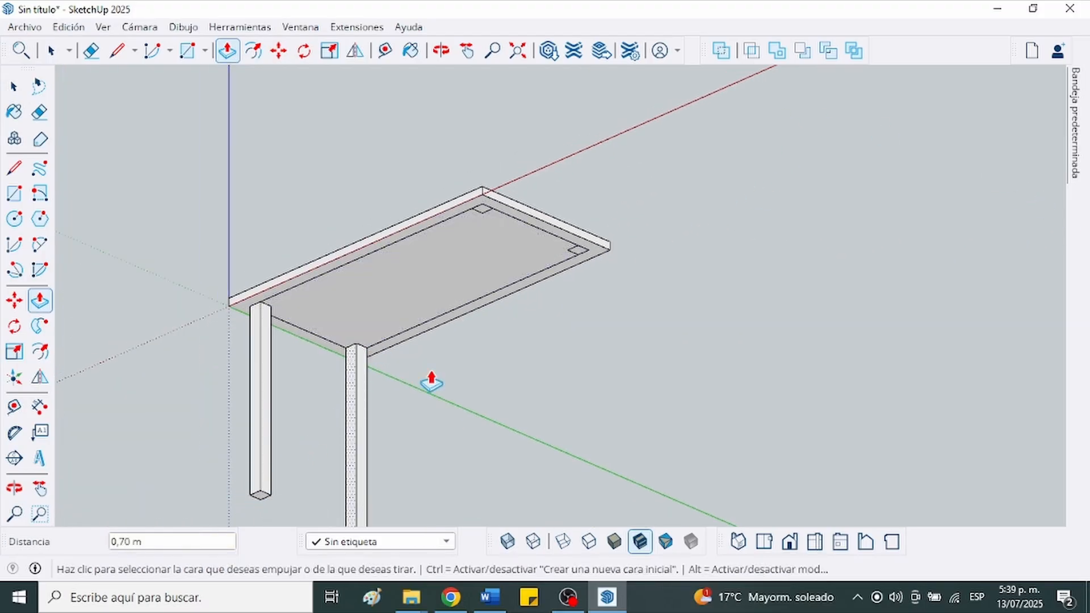
# Push/Pull the two remaining corner squares downward, matching the bottom of the first leg to complete the four legs.
pyautogui.click(579, 251)
pyautogui.click(259, 499)
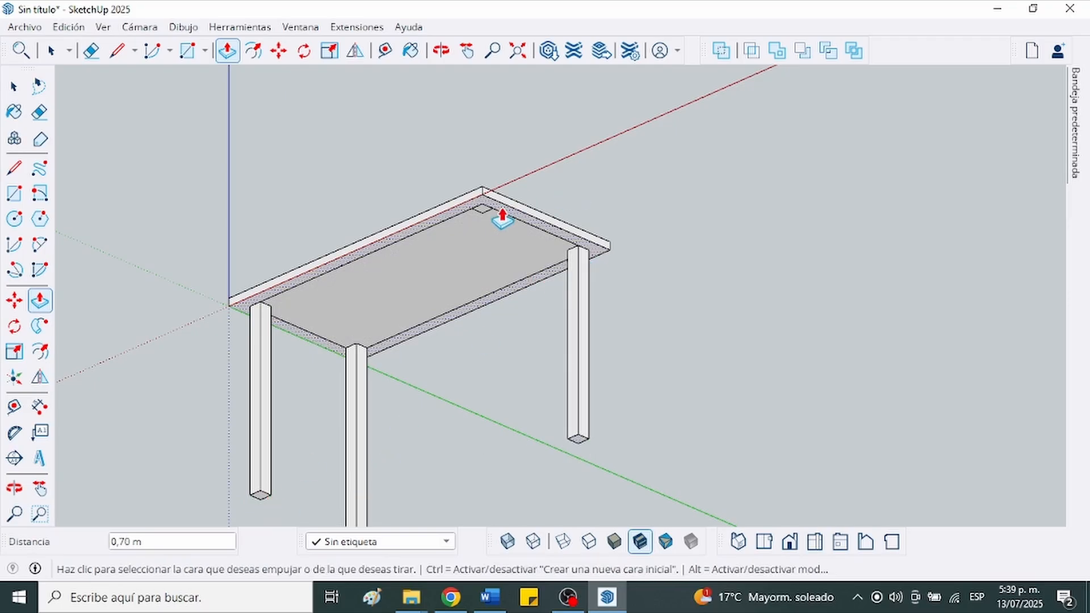
pyautogui.click(481, 209)
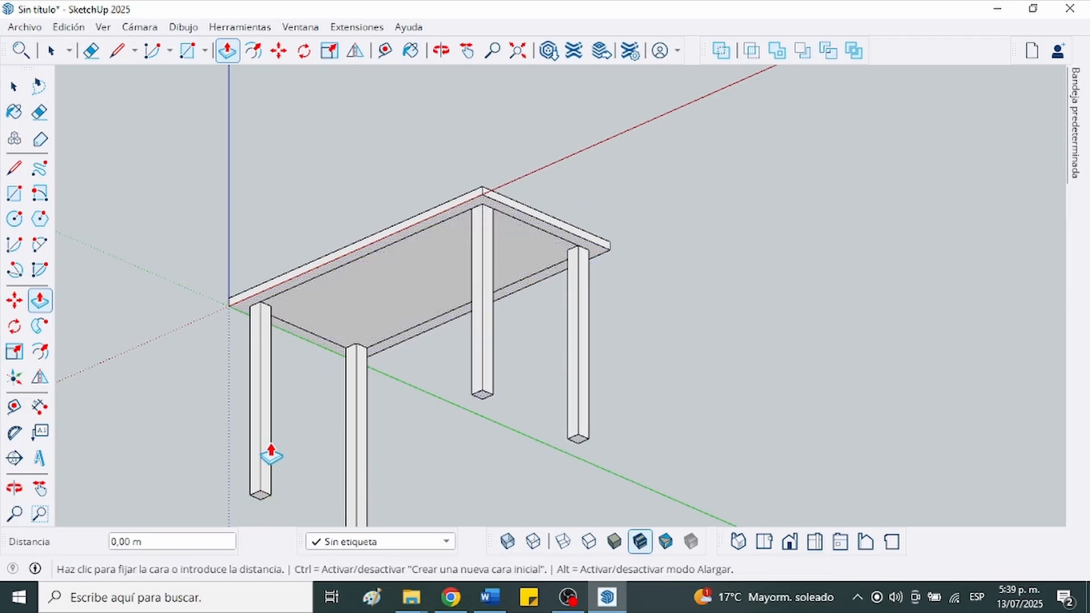
pyautogui.click(262, 497)
# Delete the old offset outline edges running between the legs on the tabletop's underside.
pyautogui.scroll(3, 448, 309)
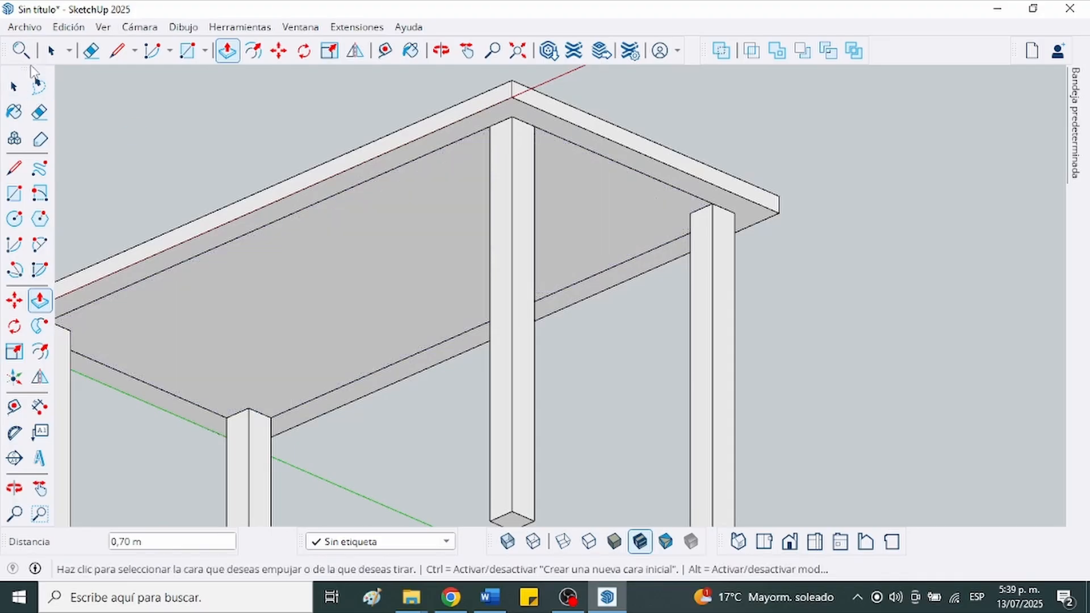
pyautogui.click(50, 51)
pyautogui.click(261, 229)
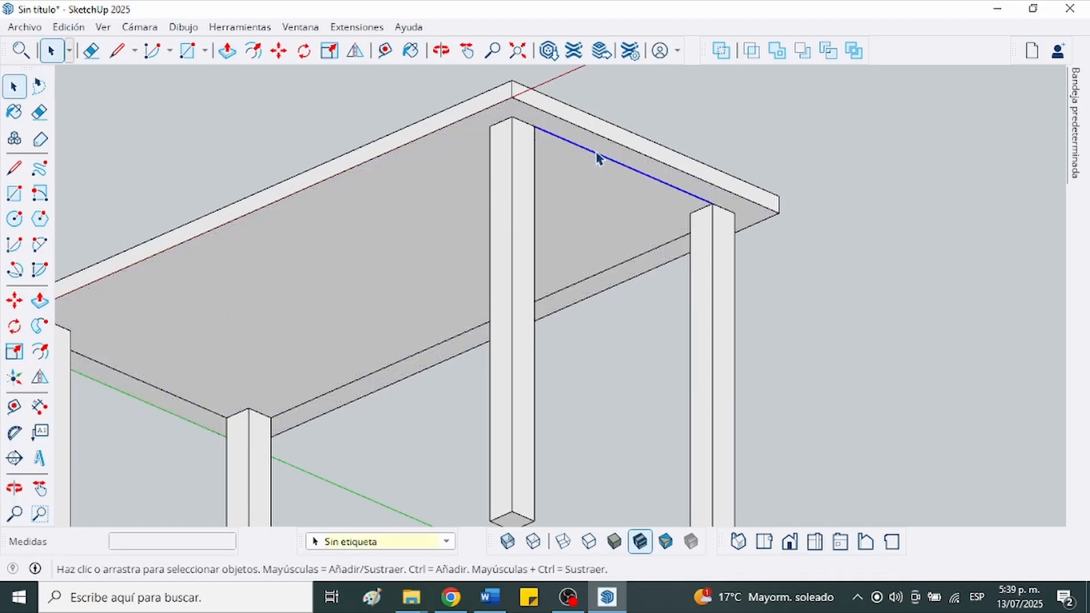
pyautogui.click(636, 260)
pyautogui.press('Delete')
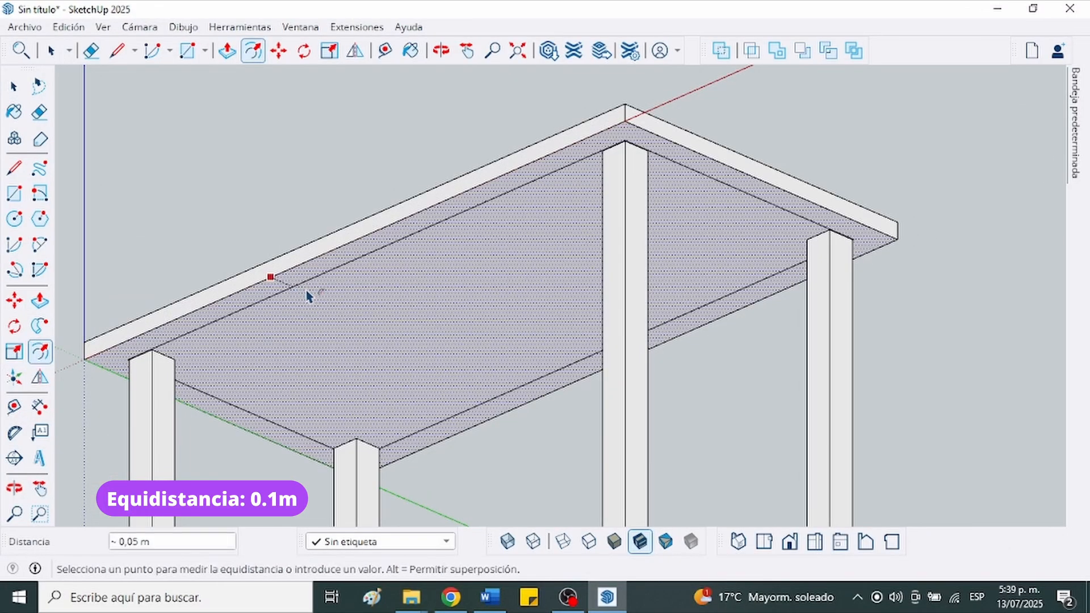
# Offset the outer outline of the tabletop's underside 0.1 m inward.
pyautogui.write('1')
pyautogui.press('Return')
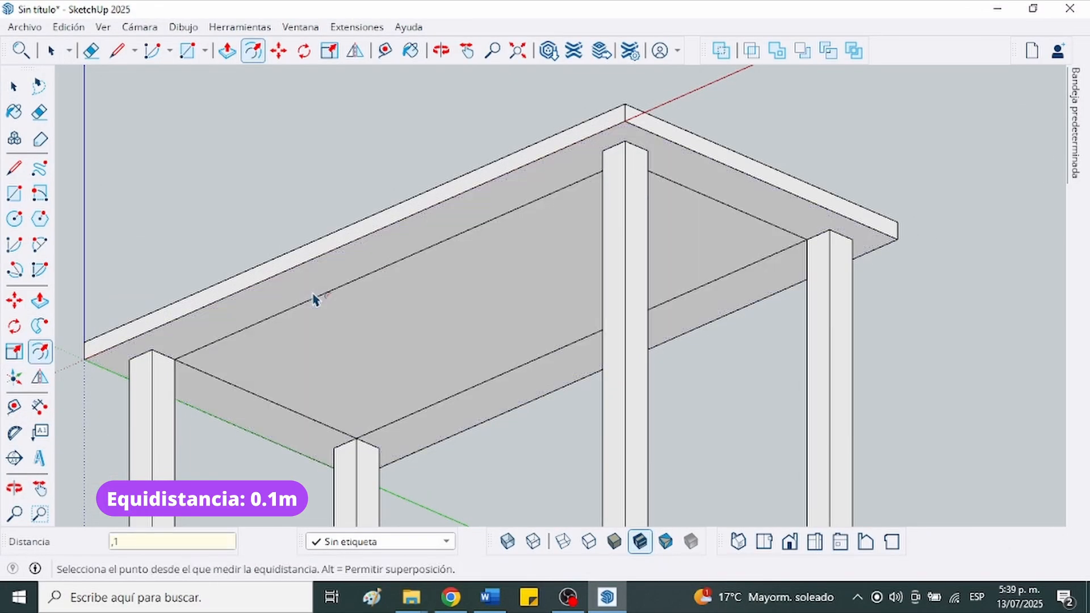
# Offset the outer outline of the underside's border face 0.07 m inward.
pyautogui.click(289, 283)
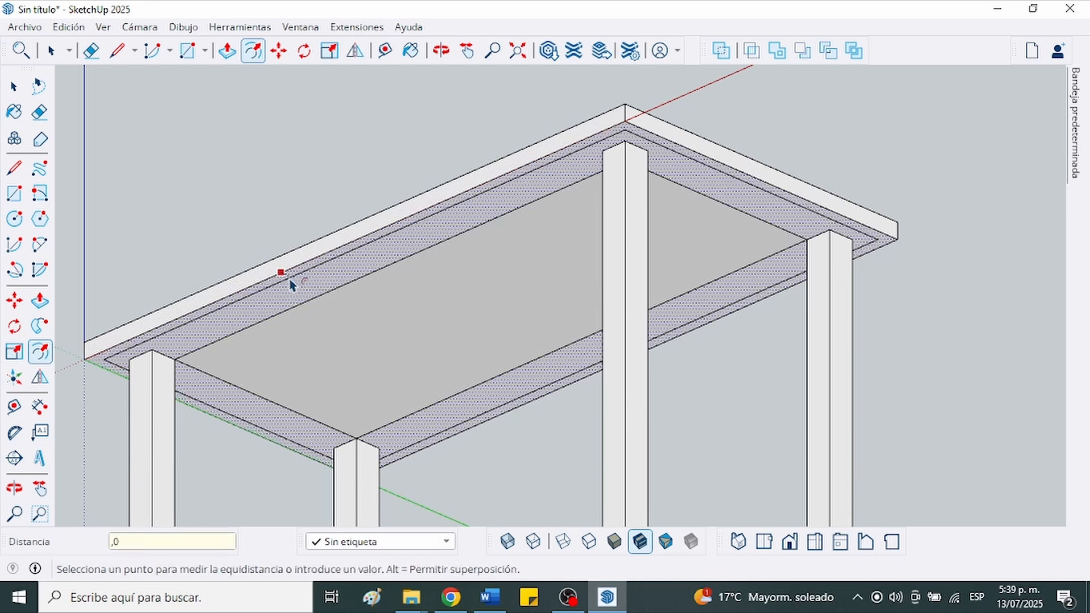
pyautogui.write(',07')
pyautogui.press('Return')
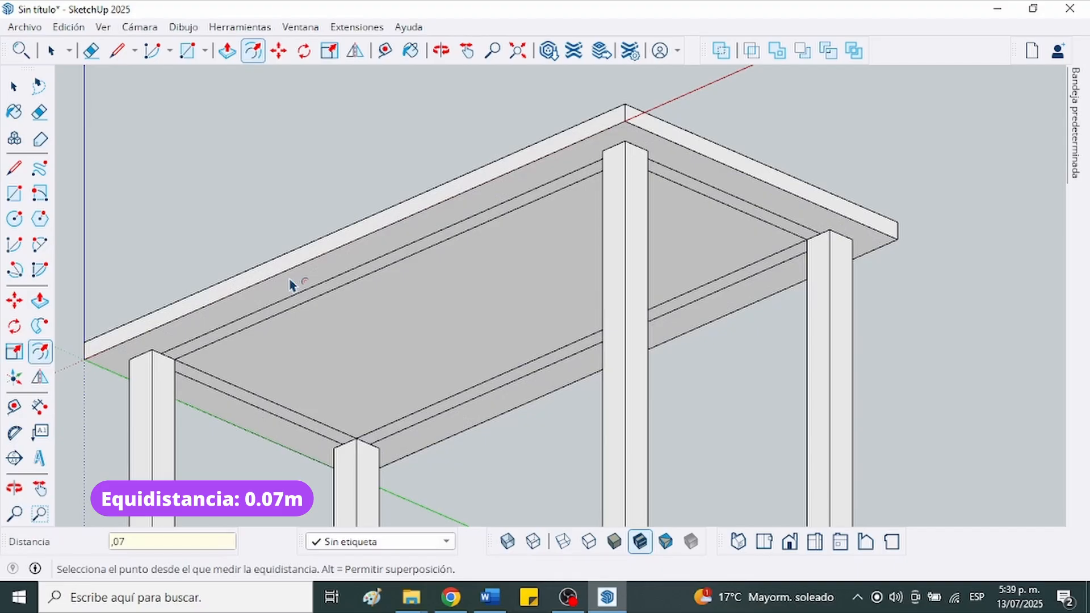
# Try to Push/Pull the narrow strip between the two offset outlines beneath the tabletop.
pyautogui.scroll(5, 291, 285)
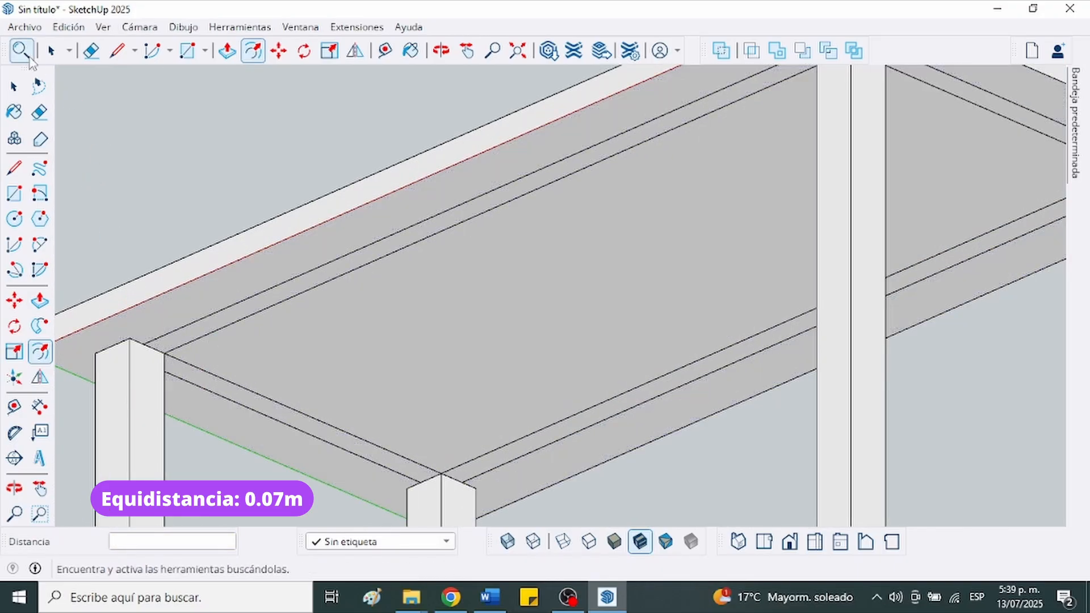
pyautogui.click(226, 50)
pyautogui.click(198, 338)
pyautogui.click(218, 341)
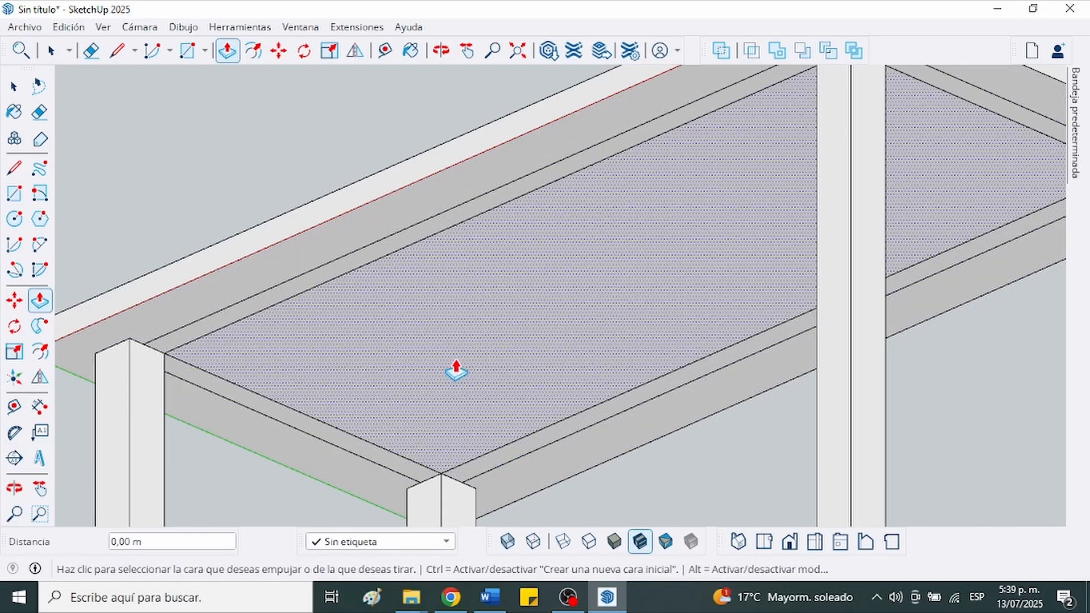
pyautogui.moveTo(454, 370); pyautogui.dragTo(534, 393, button='middle')
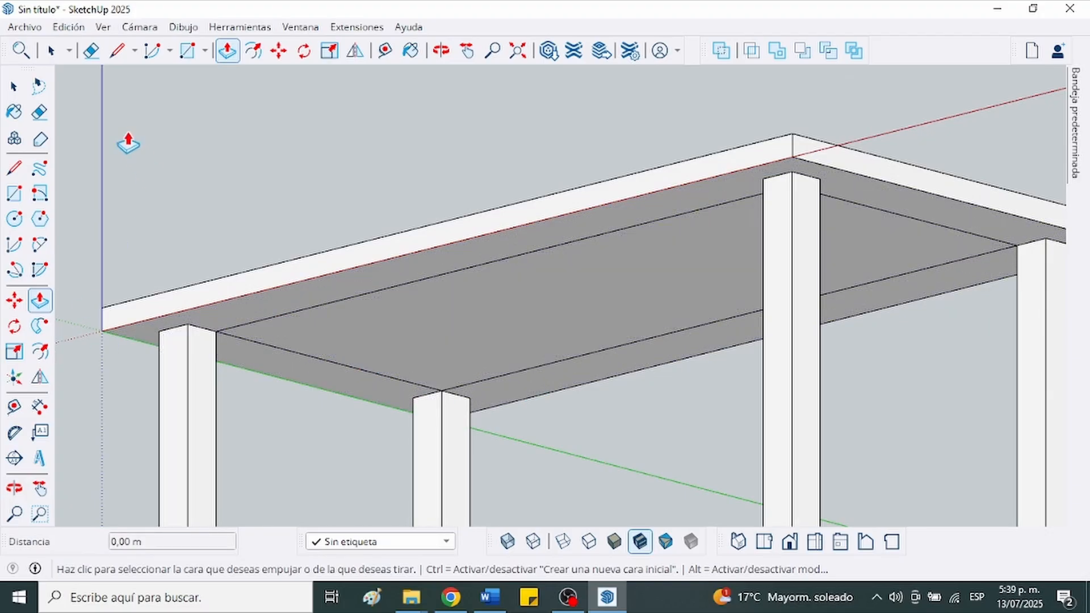
# Offset the outer outline of the underside's border face 0.06 m inward to outline the apron strips.
pyautogui.click(14, 87)
pyautogui.click(41, 353)
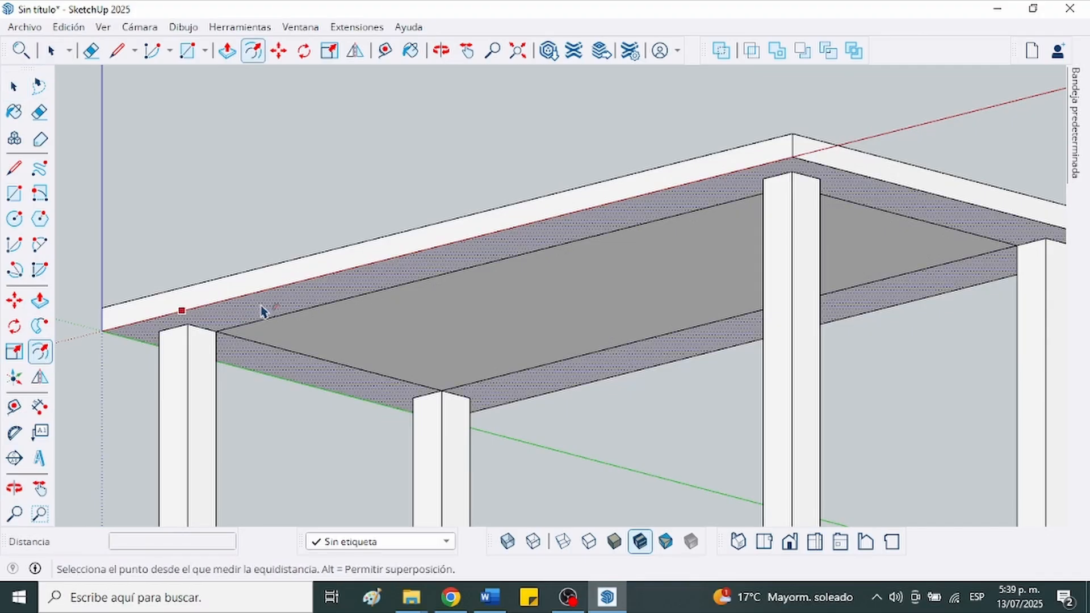
pyautogui.click(263, 289)
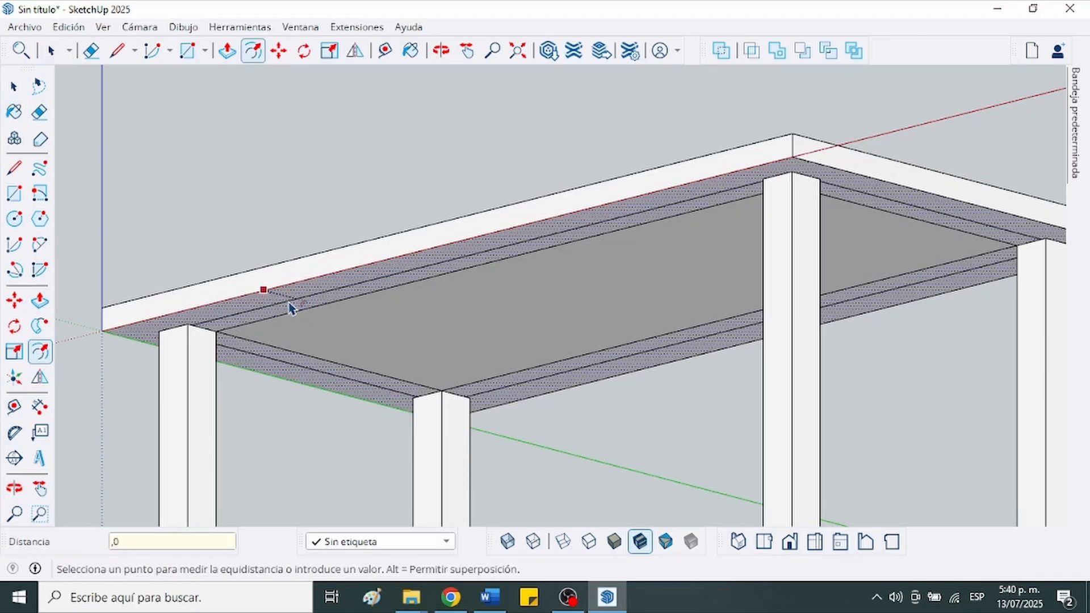
pyautogui.write(',06')
pyautogui.press('Return')
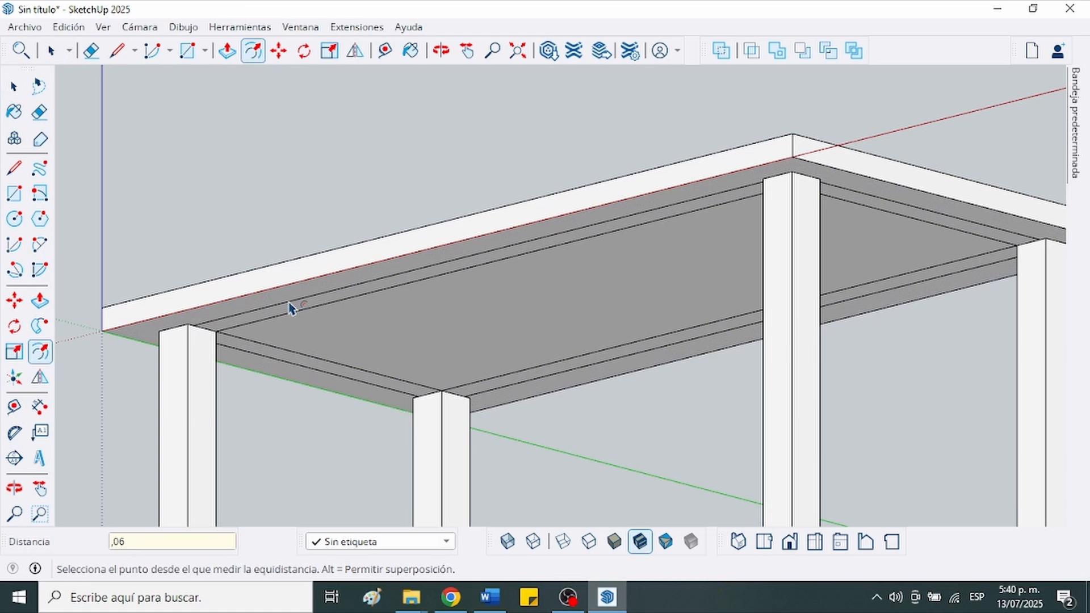
# Push/Pull the far short apron strip 0.07 m downward, and lower the long strip opposite the red axis to the same level.
pyautogui.click(117, 51)
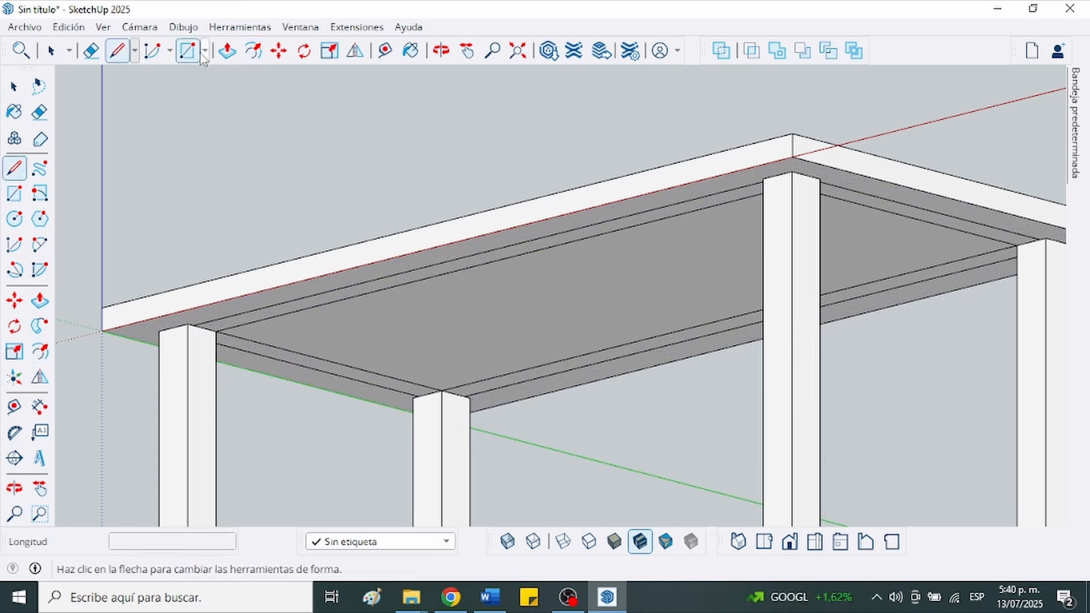
pyautogui.click(227, 51)
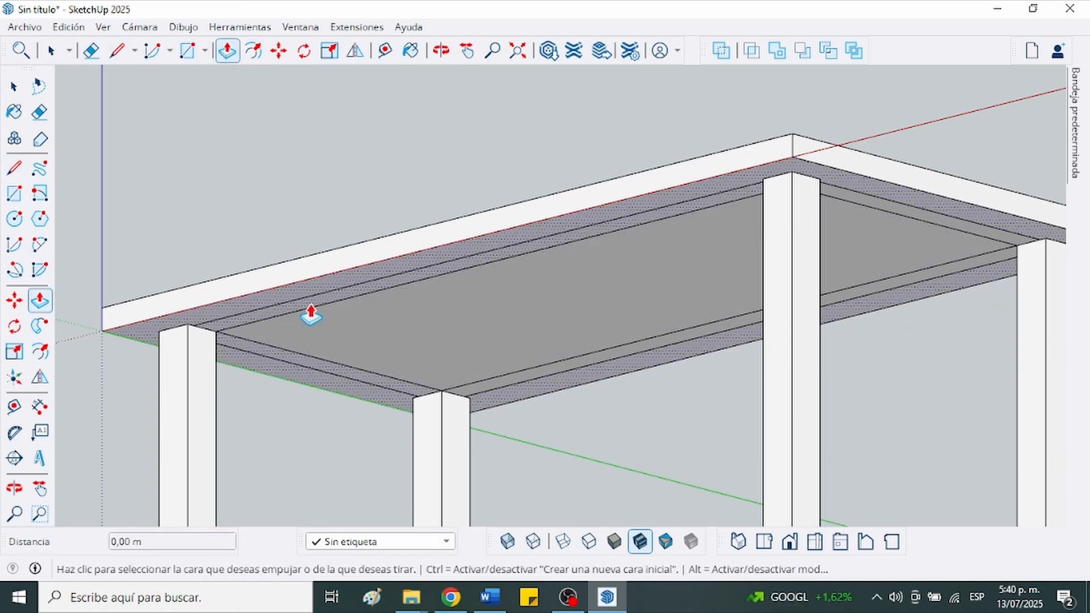
pyautogui.moveTo(310, 315); pyautogui.dragTo(397, 284, button='middle')
pyautogui.click(858, 181)
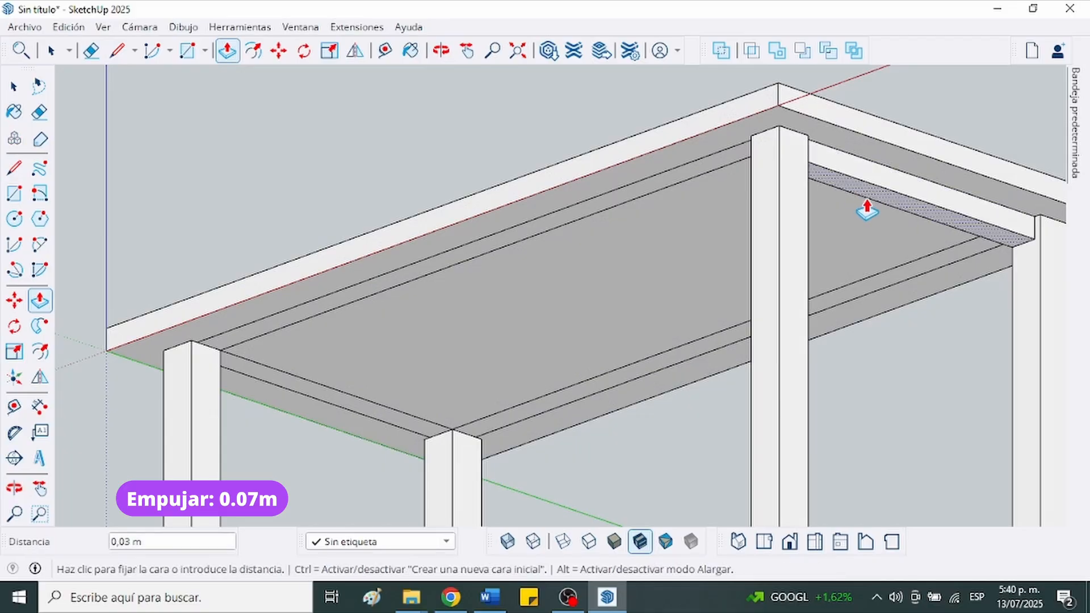
pyautogui.write(',0')
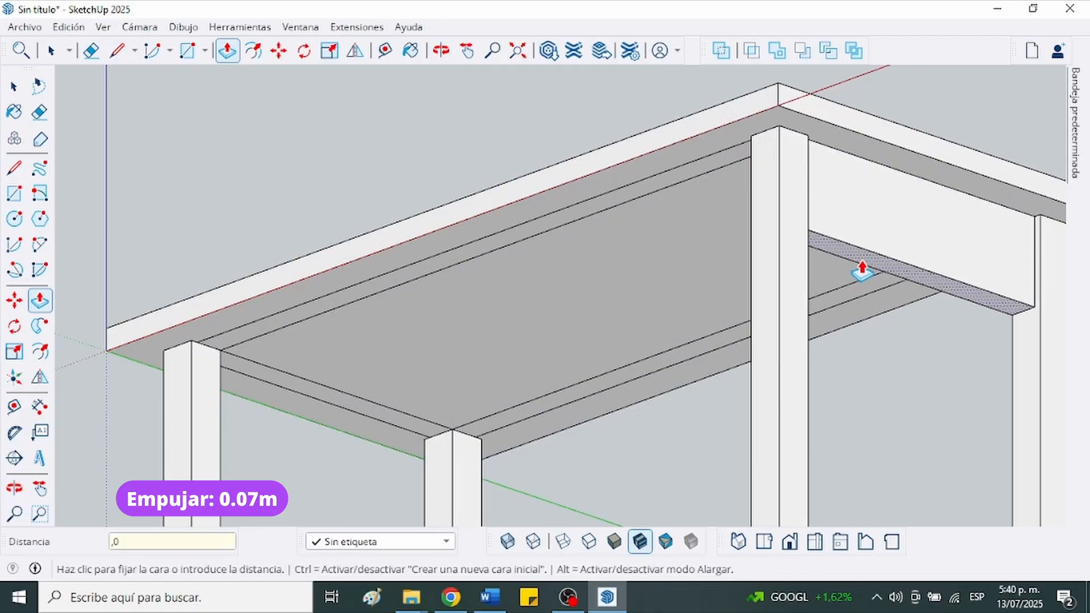
pyautogui.write('7')
pyautogui.press('Return')
pyautogui.click(867, 309)
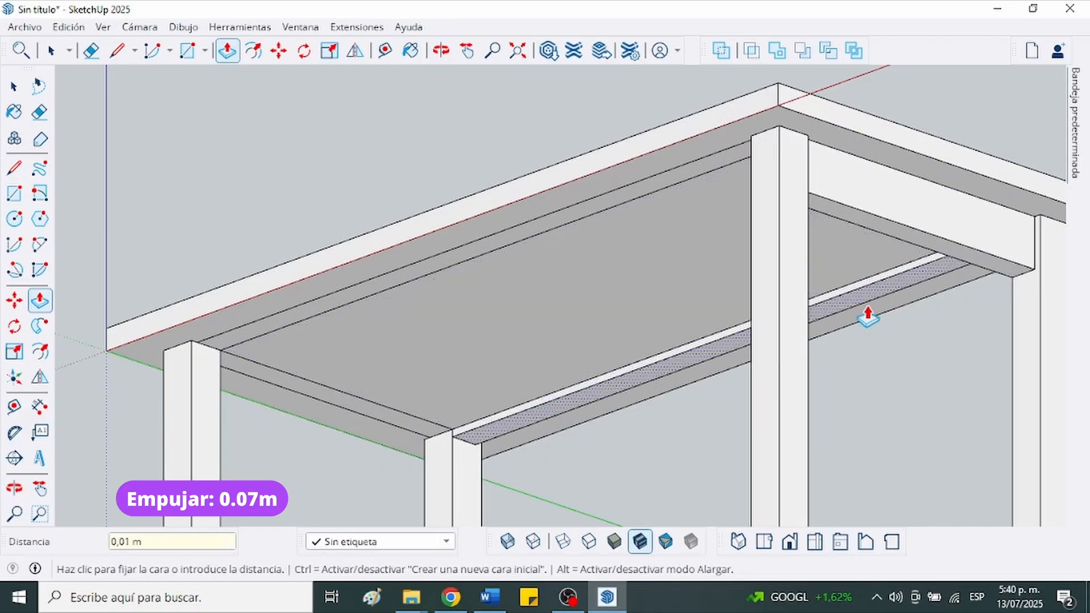
pyautogui.click(990, 262)
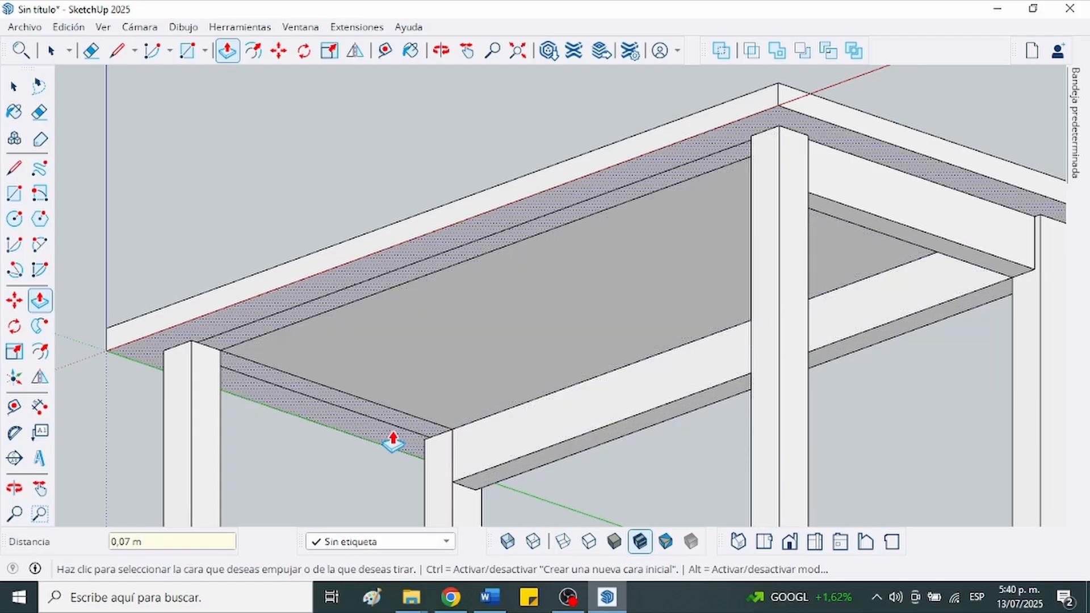
# Draw a 1 m line along the outer edge of the apron strip beside the red axis, from leg to leg.
pyautogui.click(117, 51)
pyautogui.moveTo(752, 136); pyautogui.dragTo(998, 261, button='middle')
pyautogui.scroll(2, 1009, 200)
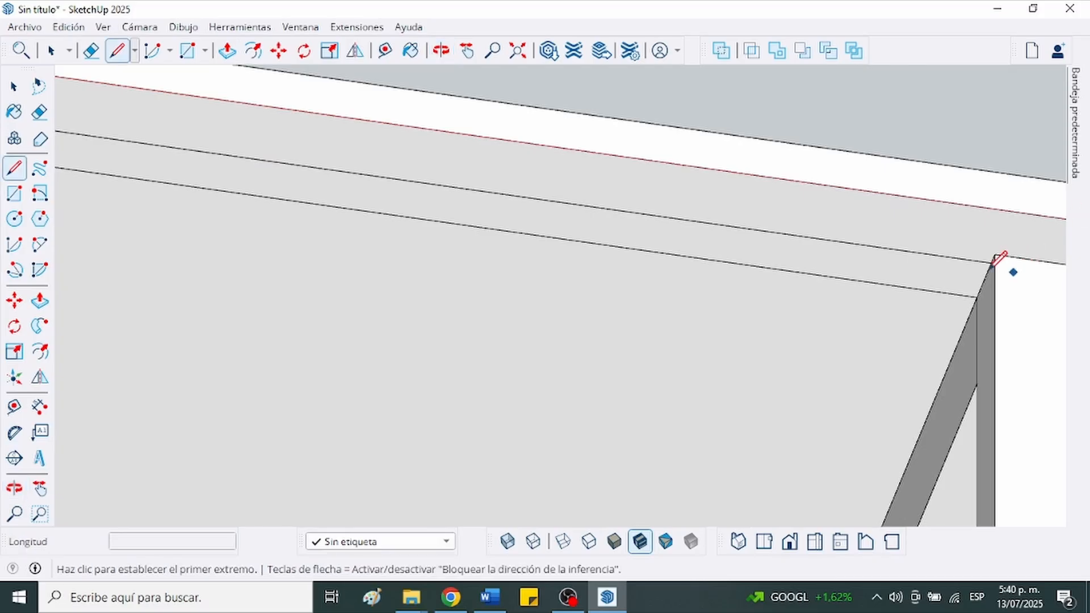
pyautogui.click(994, 265)
pyautogui.scroll(4, 1007, 261)
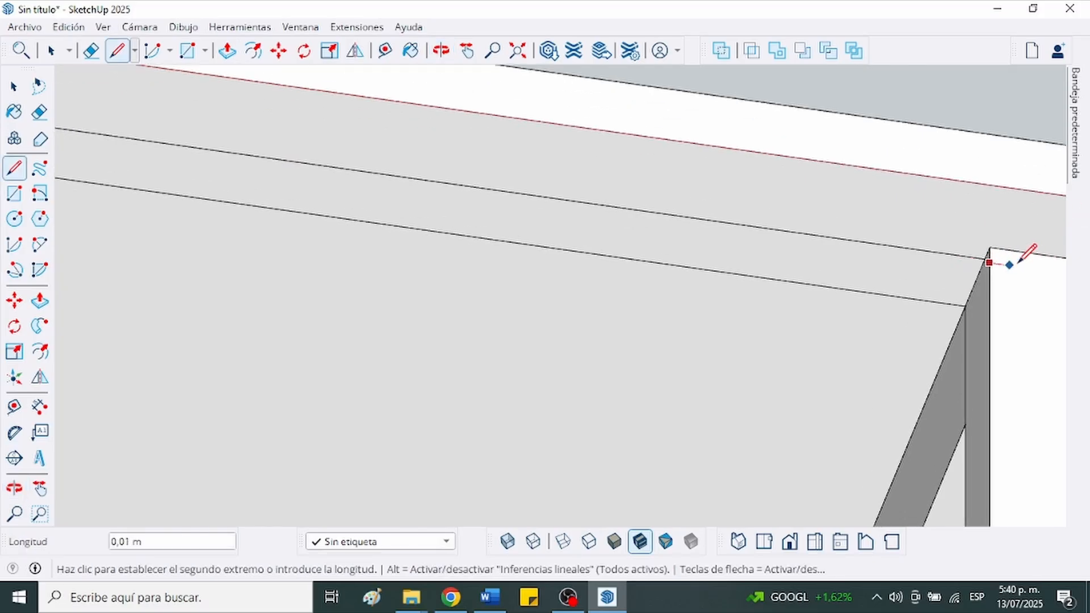
pyautogui.press('Escape')
pyautogui.click(970, 262)
pyautogui.scroll(-6, 981, 244)
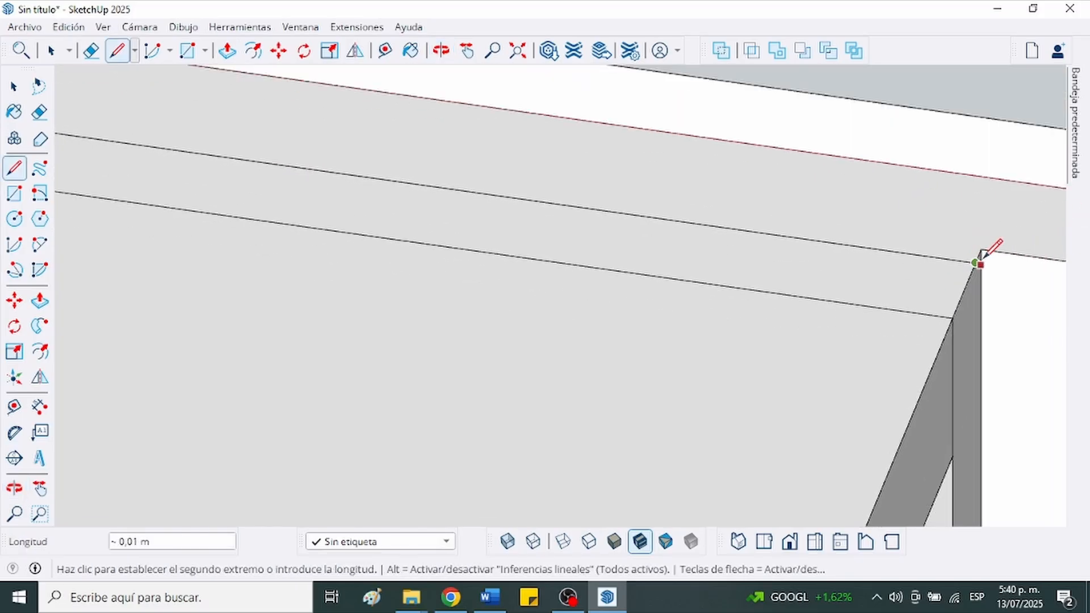
pyautogui.moveTo(584, 246); pyautogui.dragTo(291, 248, button='middle')
pyautogui.scroll(5, 341, 284)
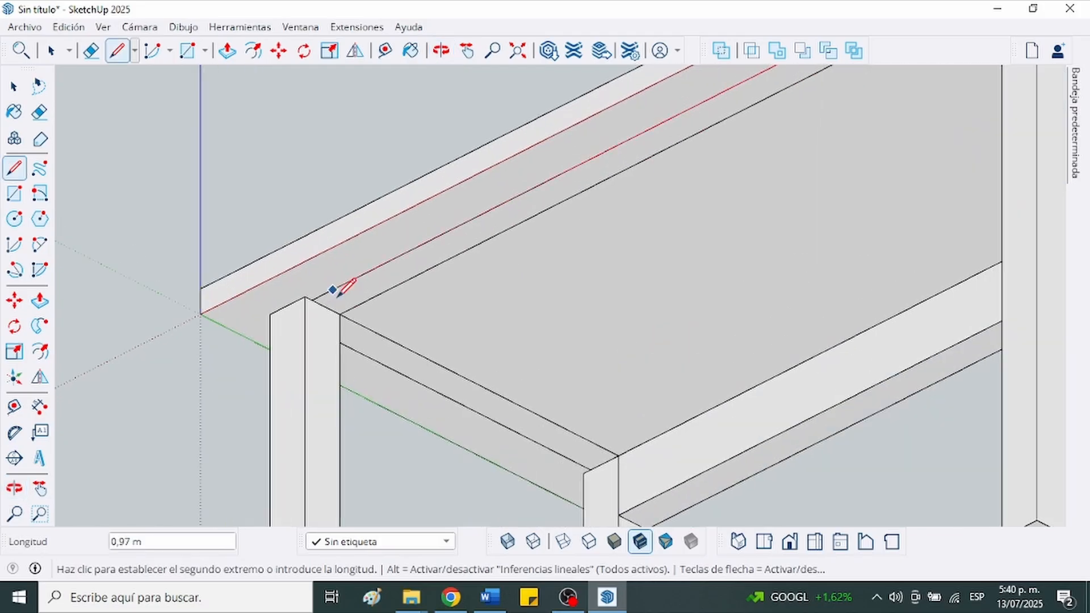
pyautogui.click(314, 301)
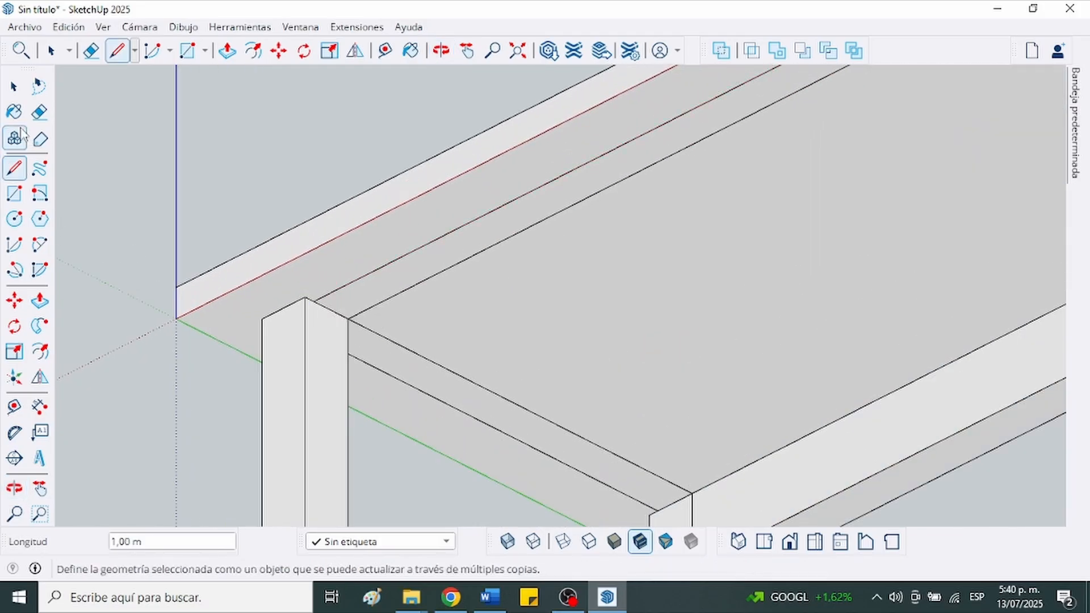
# Push/Pull the remaining connected apron strips downward to match the bottom of the finished aprons.
pyautogui.click(14, 86)
pyautogui.click(228, 51)
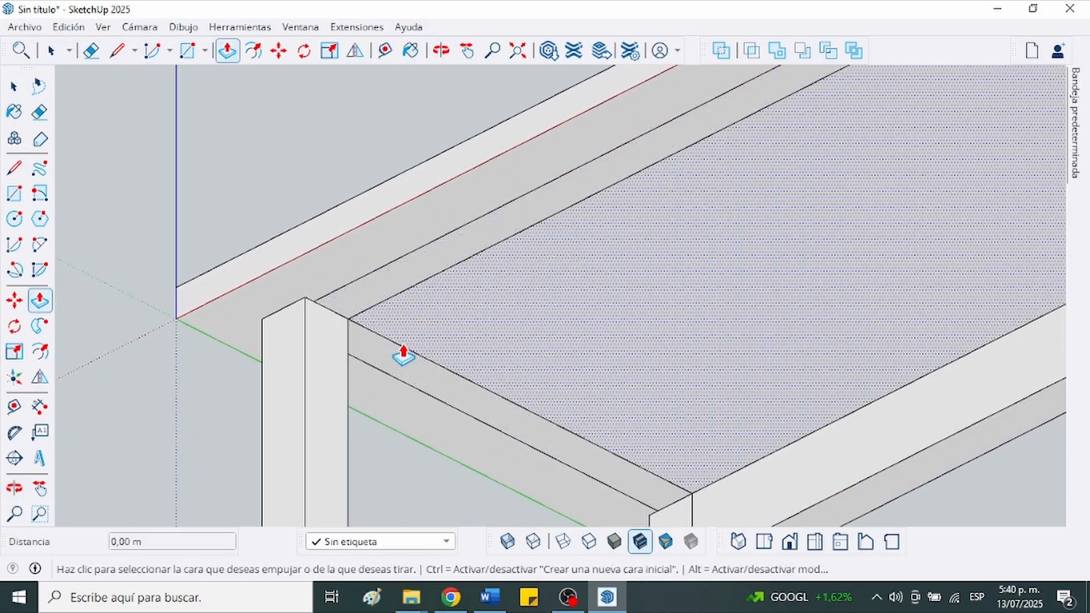
pyautogui.click(397, 294)
pyautogui.scroll(-3, 443, 349)
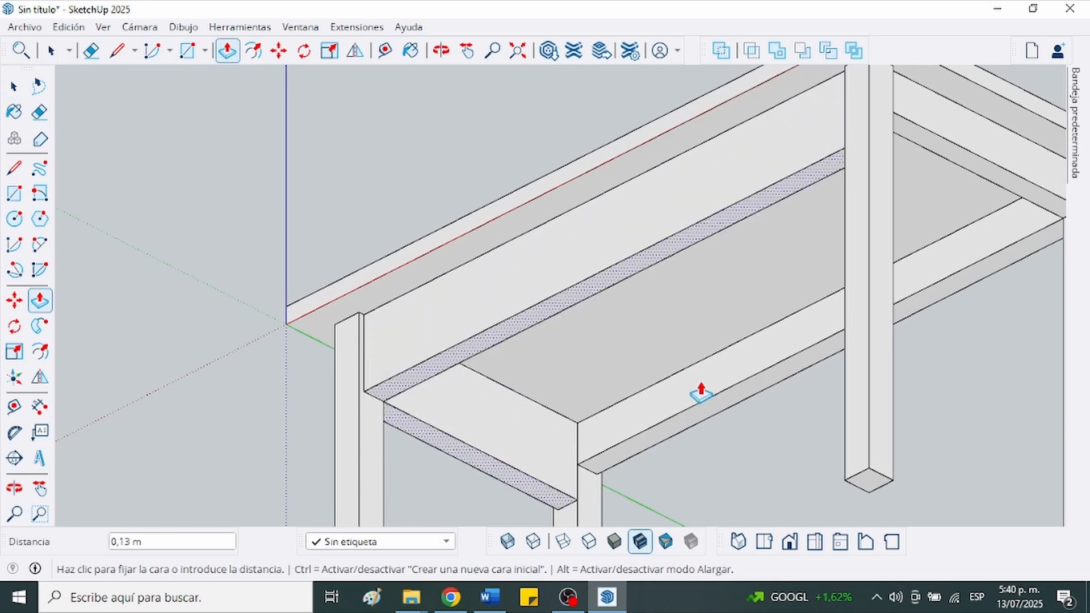
pyautogui.click(733, 386)
pyautogui.scroll(-2, 526, 332)
pyautogui.moveTo(525, 342); pyautogui.dragTo(486, 374, button='middle')
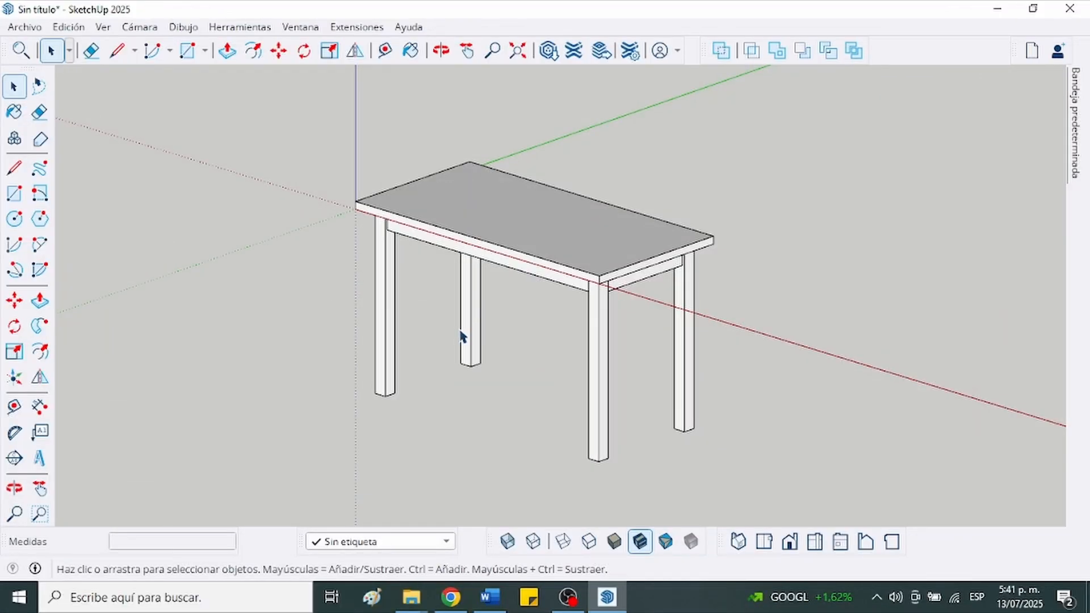
# Select the entire table, including the top, aprons and all four legs.
pyautogui.scroll(2, 740, 233)
pyautogui.scroll(-1, 386, 152)
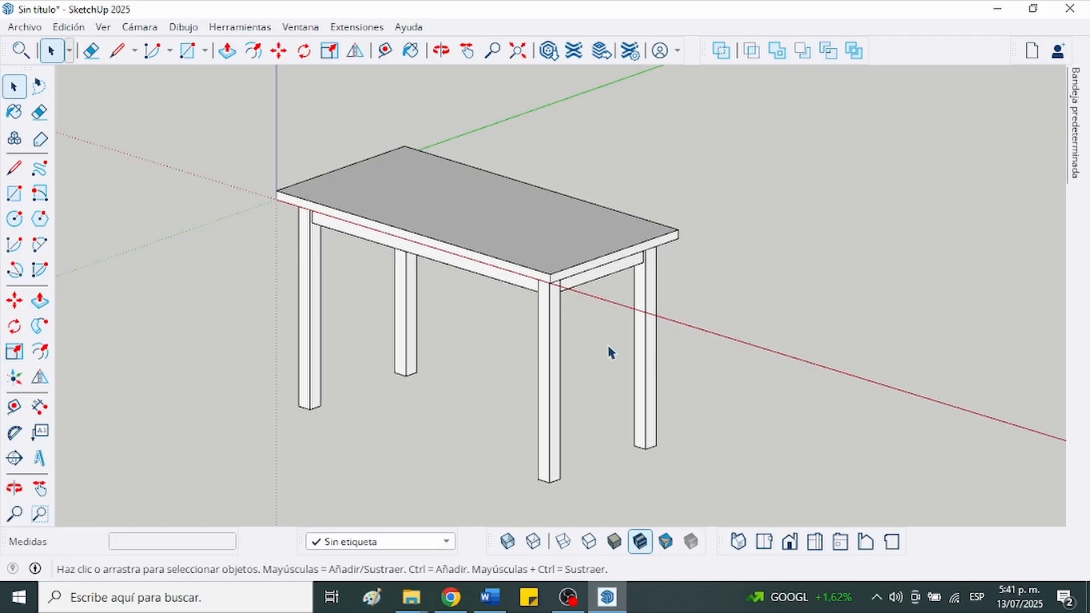
pyautogui.moveTo(202, 106); pyautogui.dragTo(736, 510)
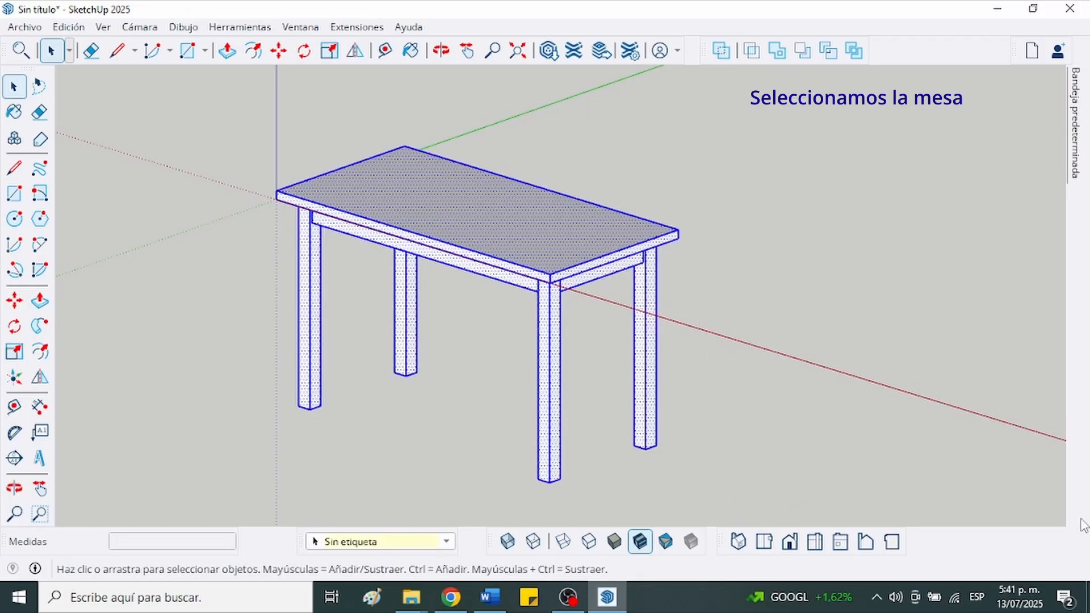
# Show the materials for the selected table and choose the Madera collection.
pyautogui.moveTo(1084, 153)
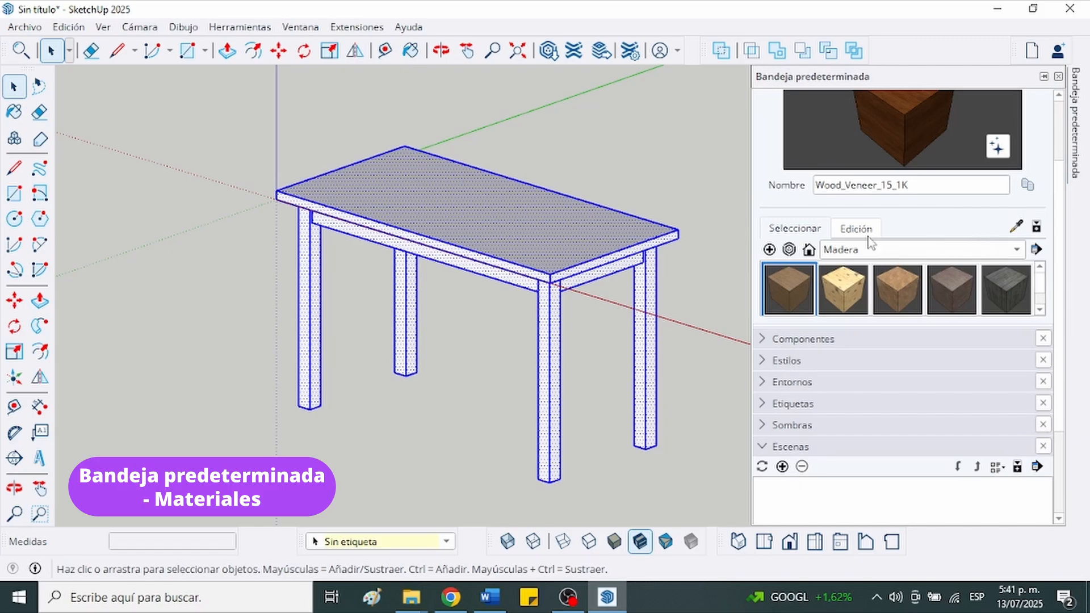
pyautogui.scroll(3, 774, 197)
pyautogui.click(764, 123)
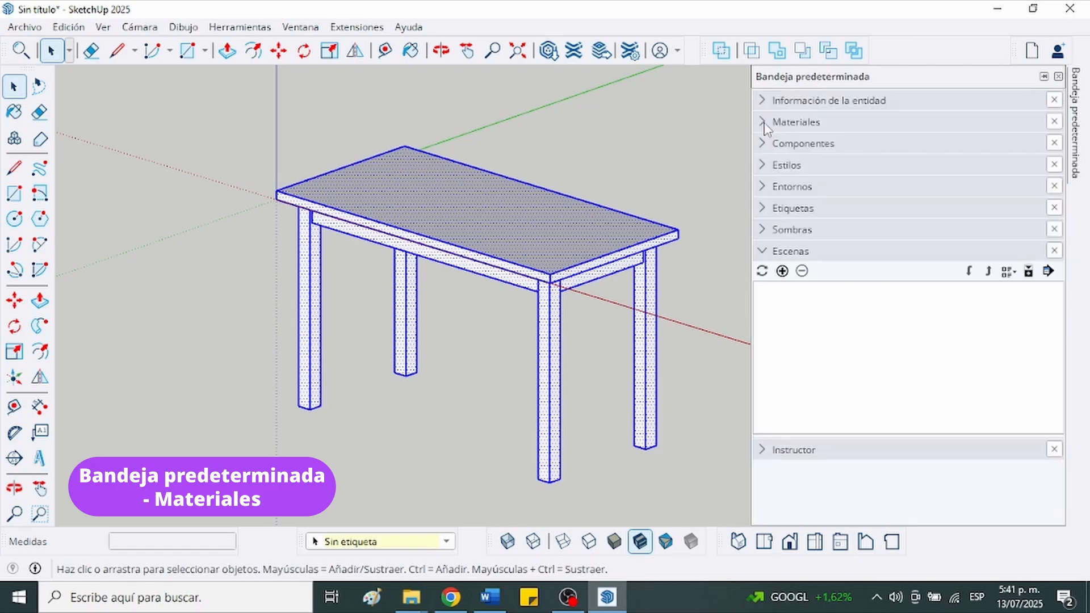
pyautogui.click(764, 122)
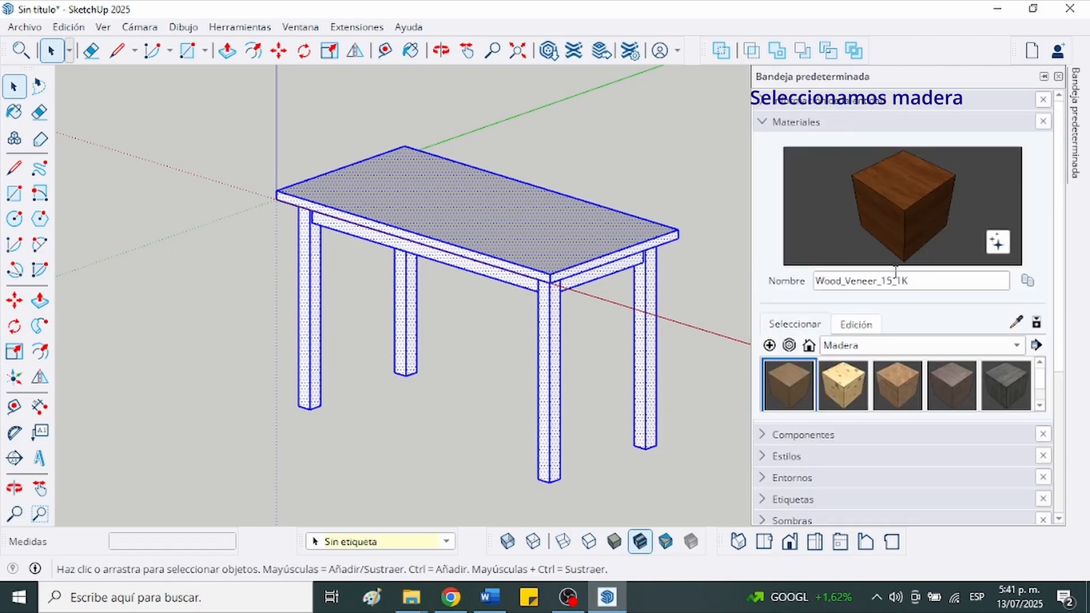
pyautogui.click(1016, 345)
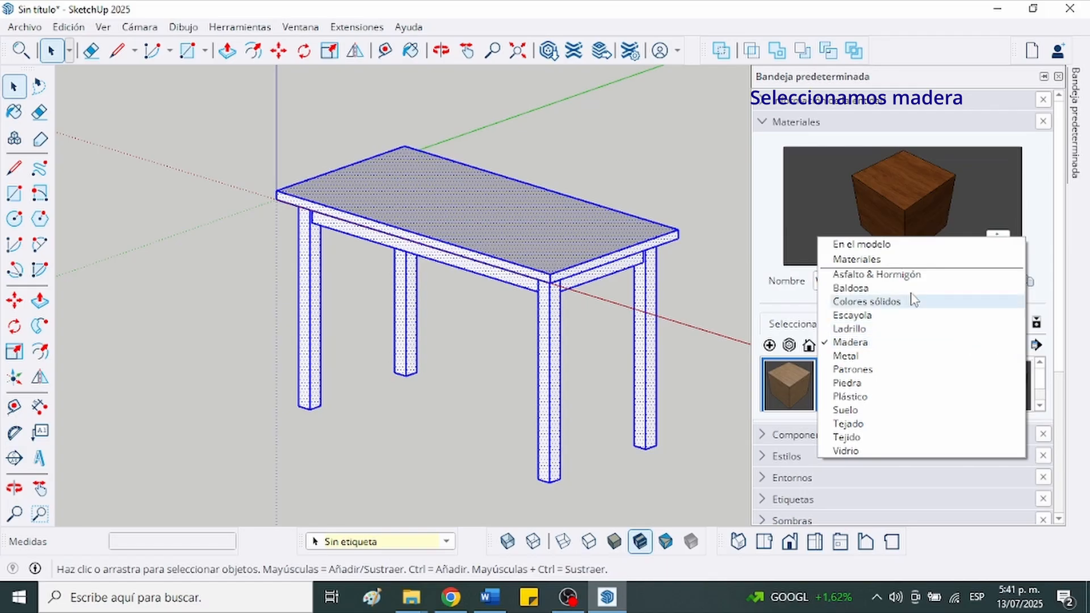
pyautogui.click(857, 345)
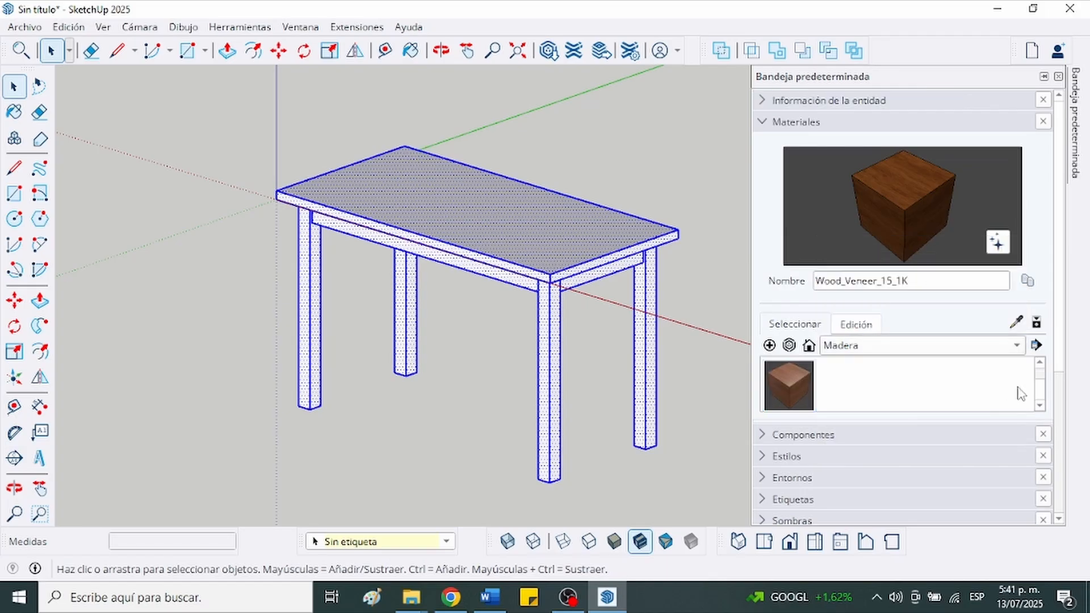
# Paint the entire selected table with the Wood_Veneer_15_1K material from the Madera collection.
pyautogui.click(786, 386)
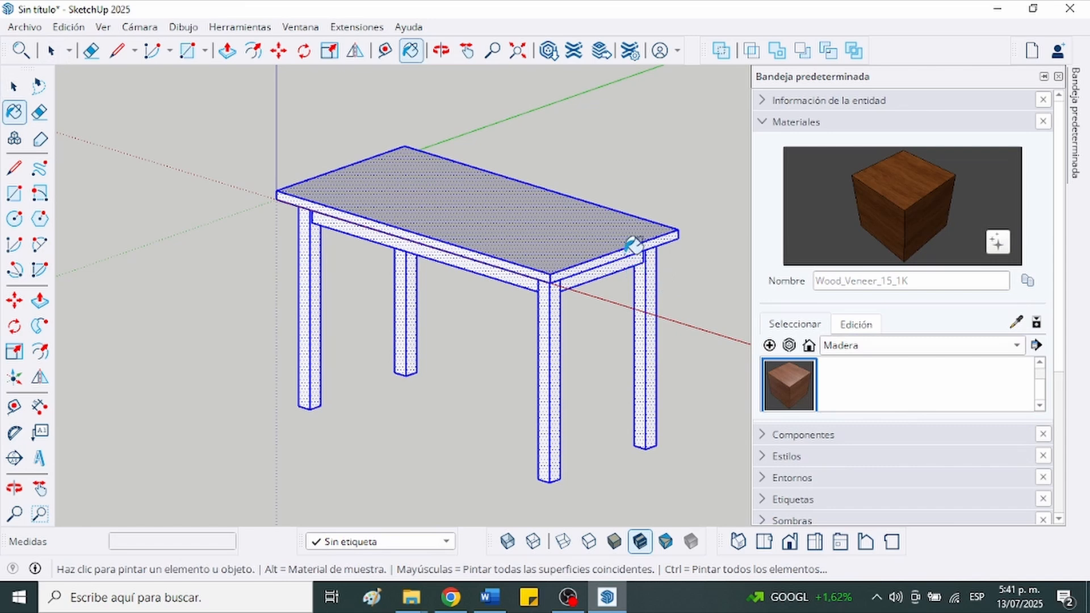
pyautogui.click(586, 210)
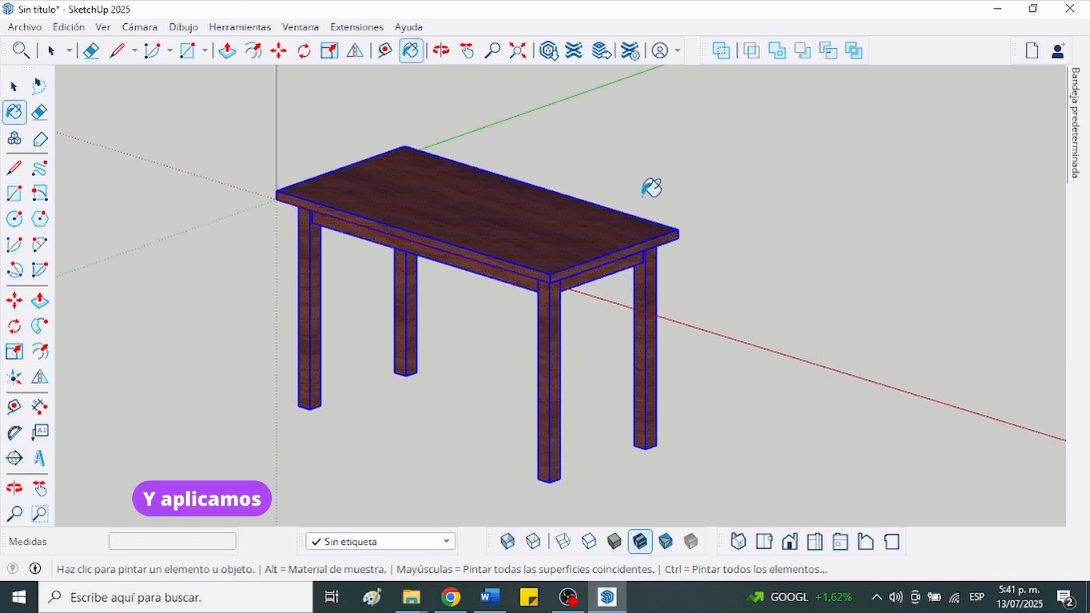
pyautogui.moveTo(570, 212)
pyautogui.mouseDown(button='middle')
pyautogui.moveTo(596, 241)
pyautogui.moveTo(750, 247)
pyautogui.moveTo(647, 260)
pyautogui.moveTo(639, 245)
pyautogui.mouseUp(button='middle')
pyautogui.press('space')
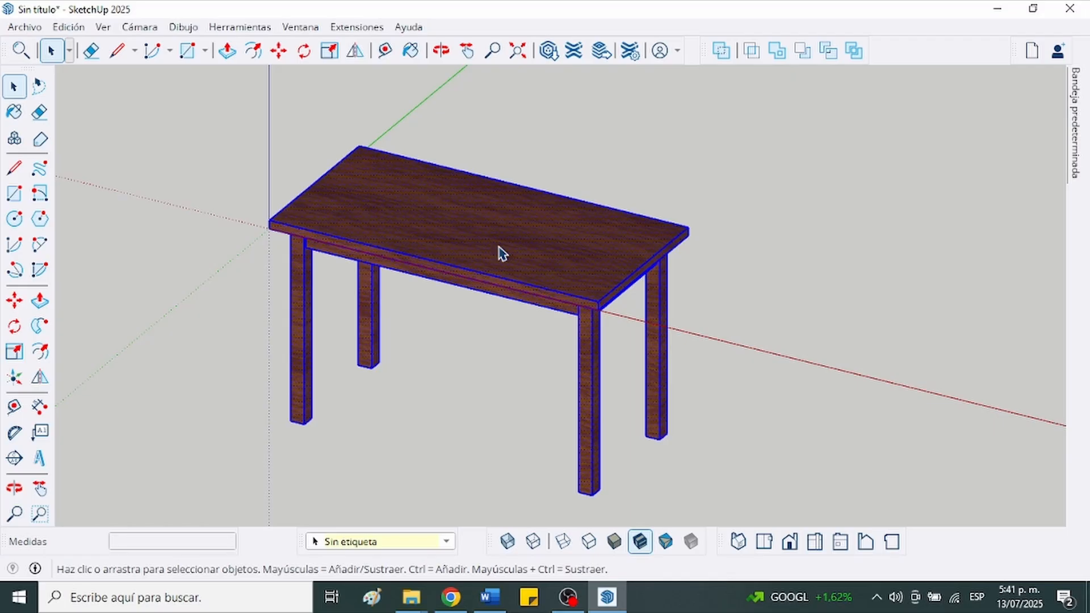
# Deselect the table and orbit around it to examine the wood finish on the top, aprons and legs.
pyautogui.moveTo(492, 282)
pyautogui.mouseDown(button='middle')
pyautogui.moveTo(545, 297)
pyautogui.moveTo(508, 270)
pyautogui.mouseUp(button='middle')
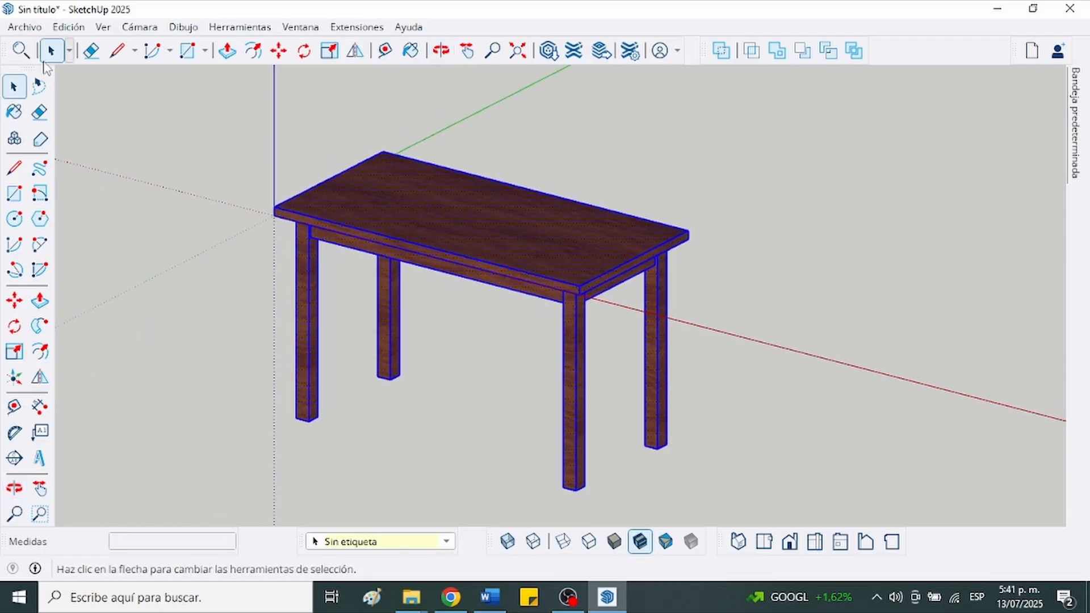
pyautogui.click(766, 180)
pyautogui.press('o')
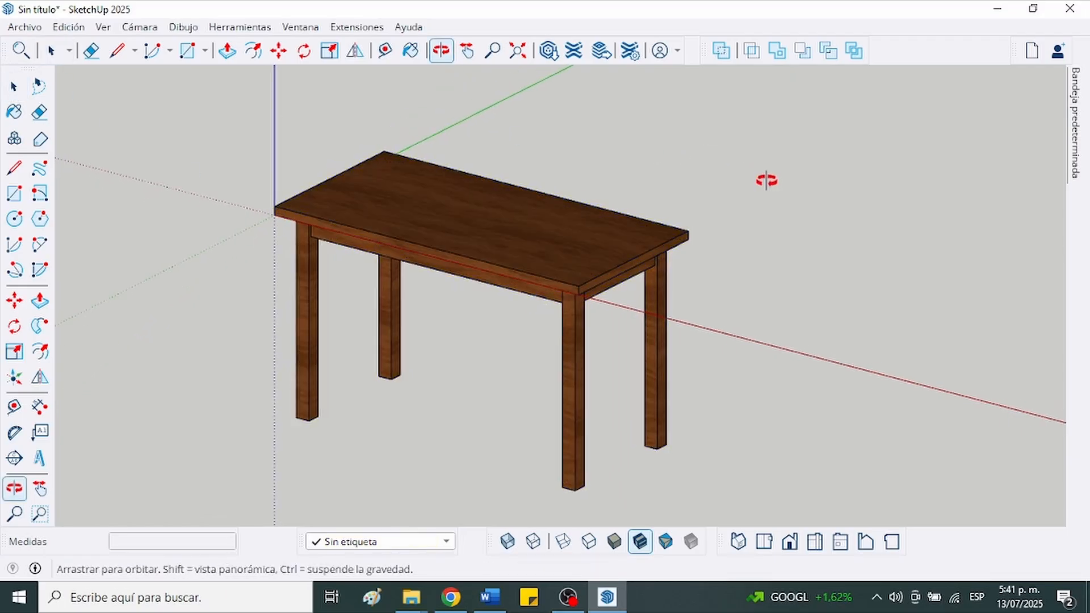
pyautogui.moveTo(766, 181); pyautogui.dragTo(730, 176)
pyautogui.press('space')
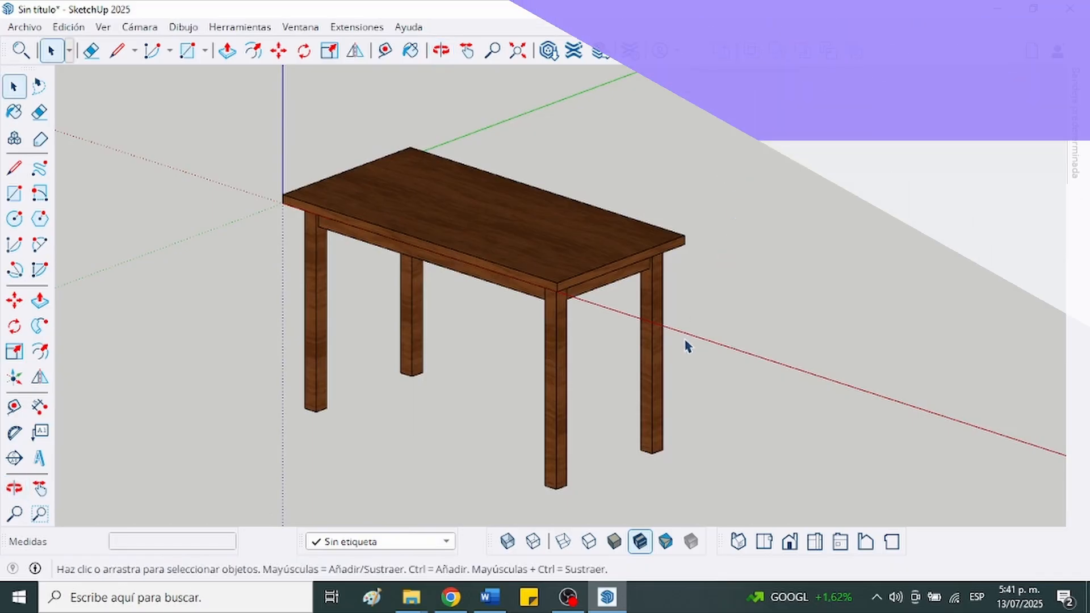